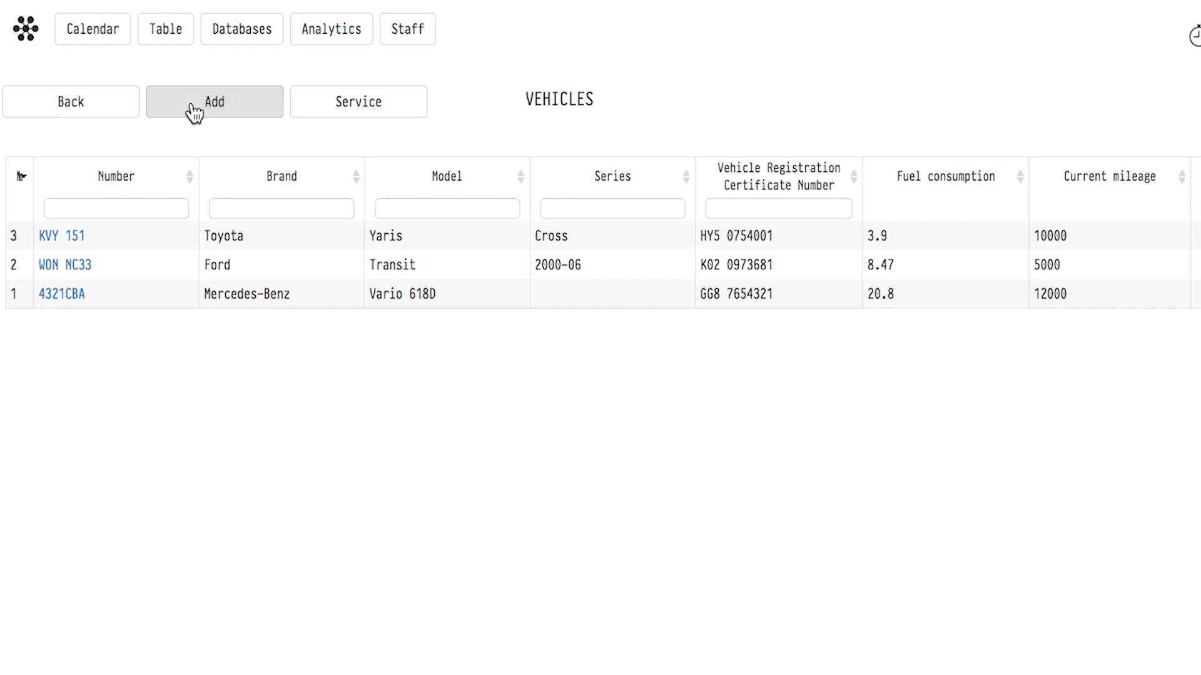
Start adding a new vehicle, choose an employee as owner, and enter number ABC 11111 and brand Demo Brand.
left_click(217, 101)
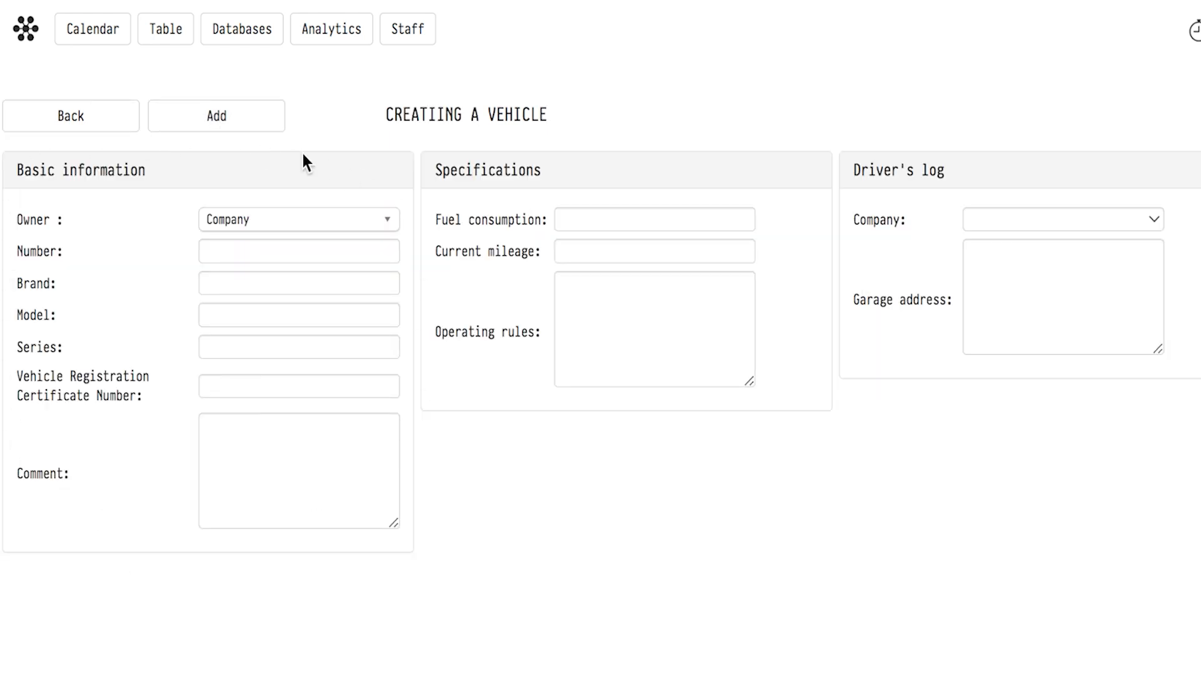
left_click(273, 223)
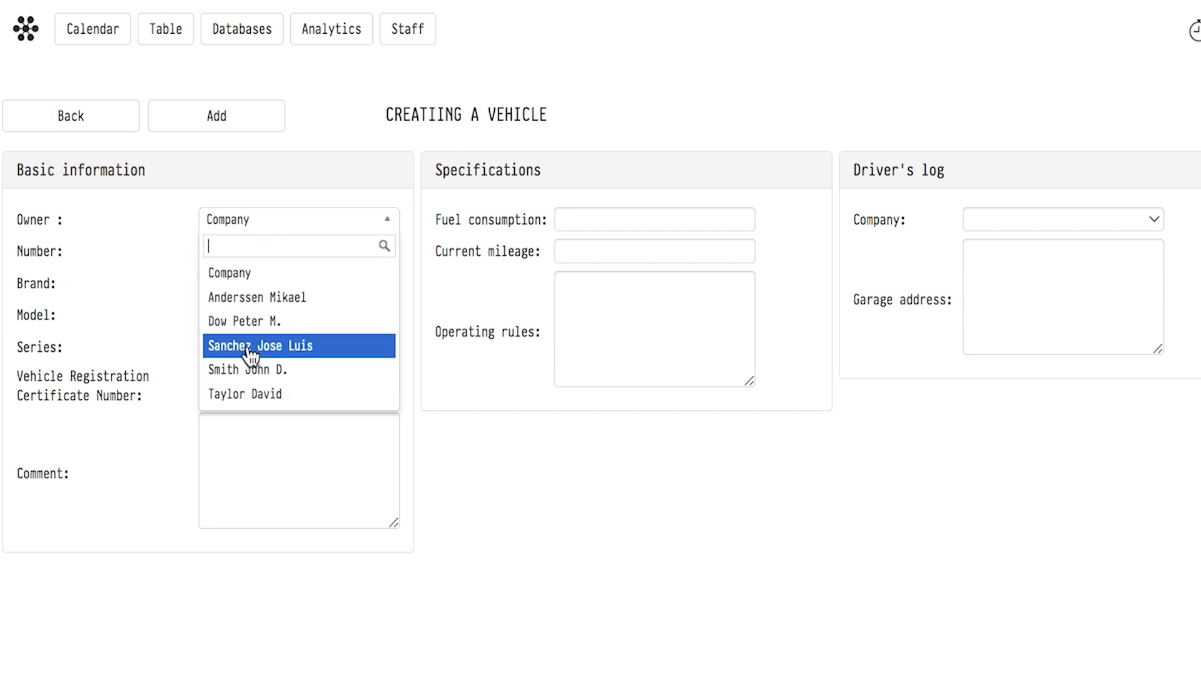
left_click(250, 325)
key("Tab")
type("A")
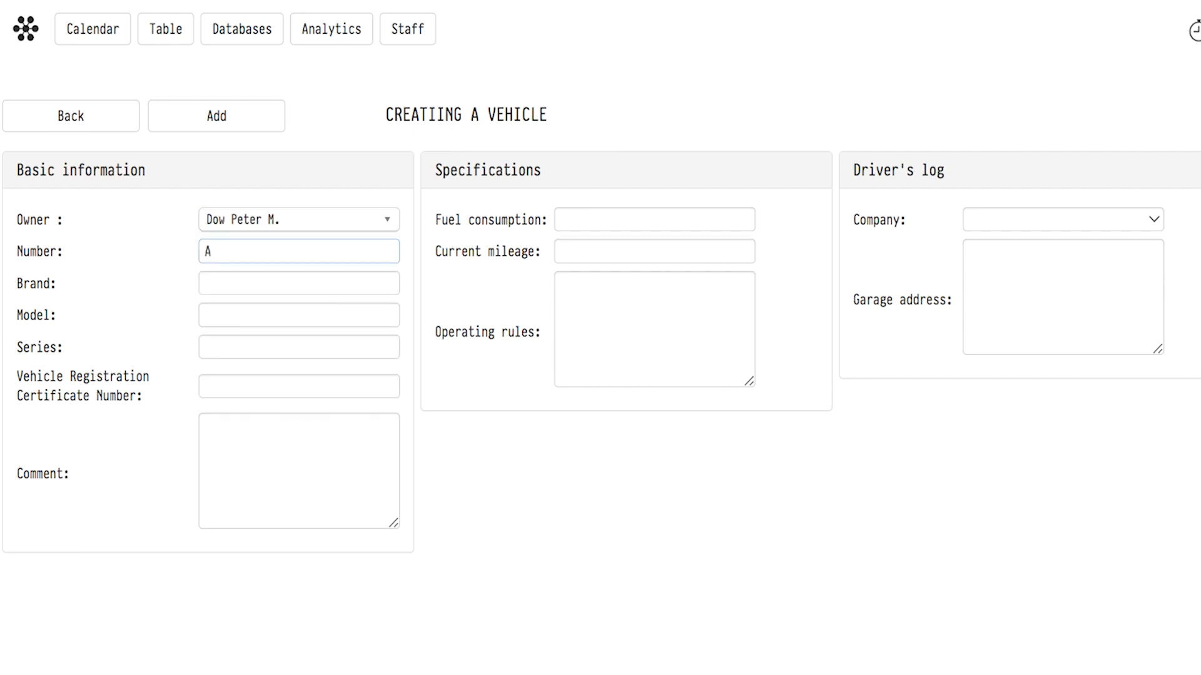
type("BC 11111")
key("Tab")
type("Demo Brand")
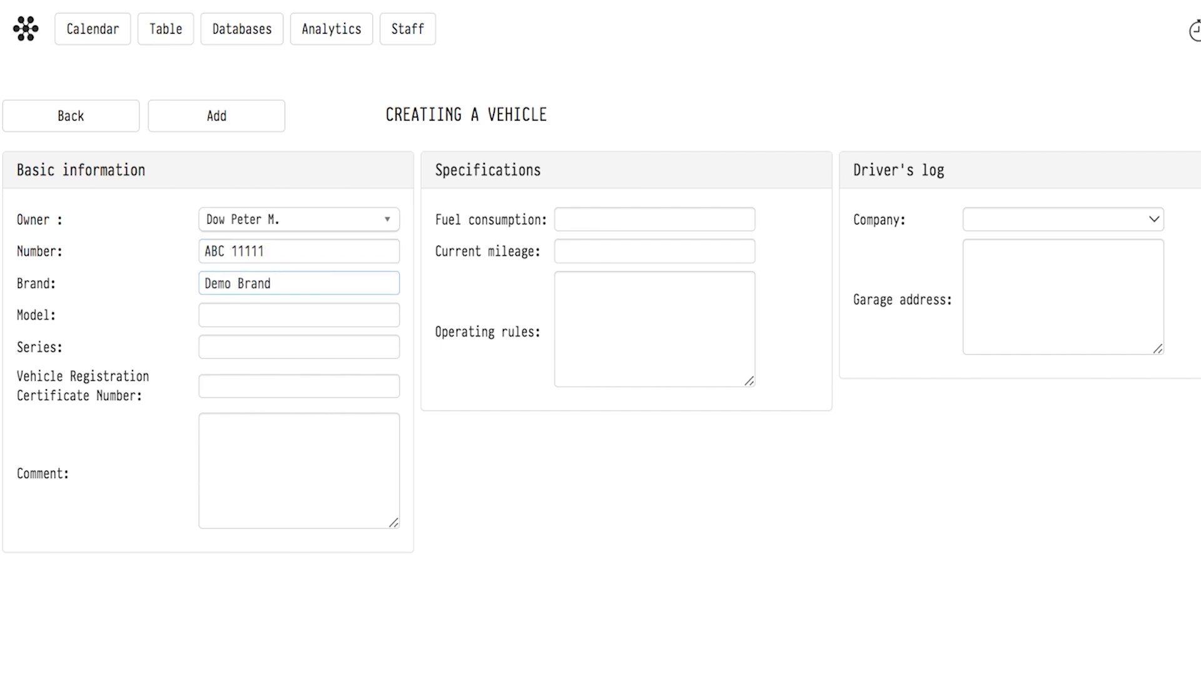
Enter model Model A, series New, and the vehicle registration certificate number.
key("Tab")
type("Model A")
key("Tab")
type("New")
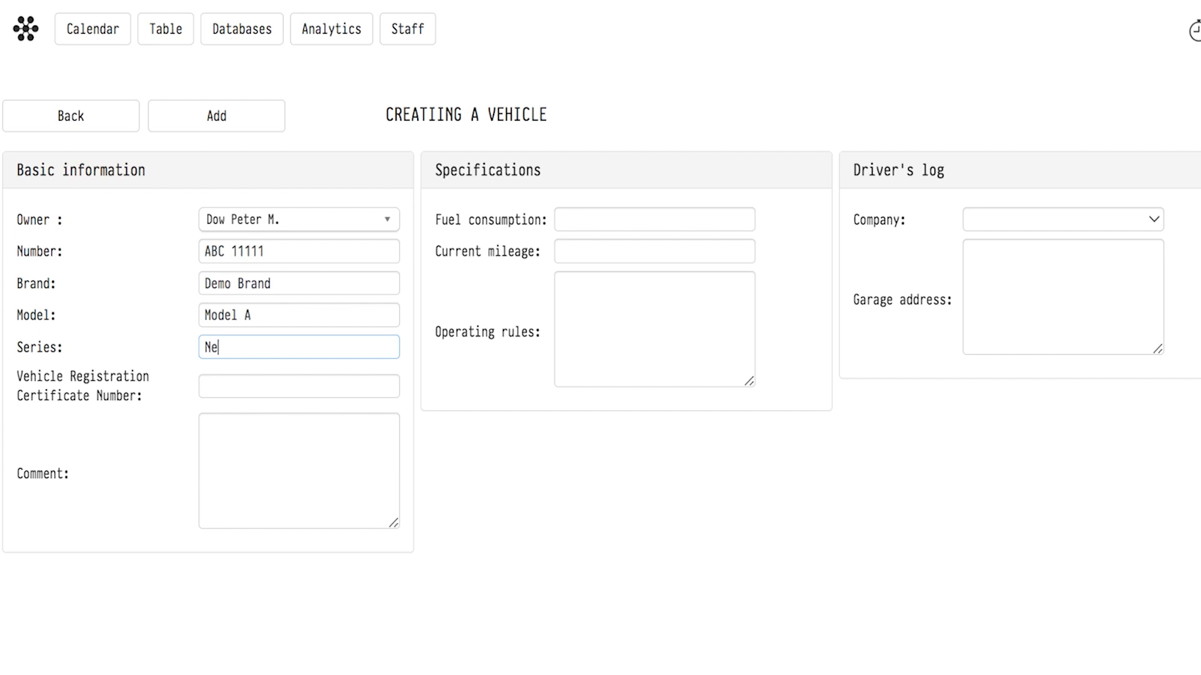
key("Tab")
type("A01 1111111")
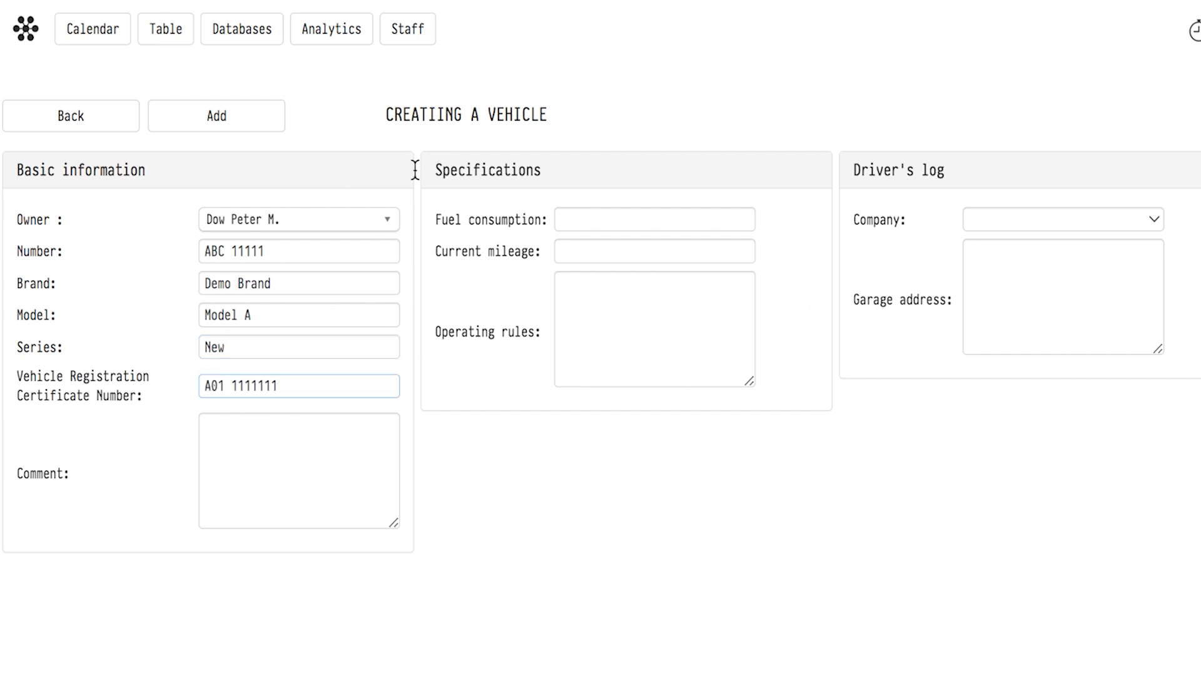
Set the vehicle's fuel consumption to 5 and current mileage to 8000.
left_click(586, 218)
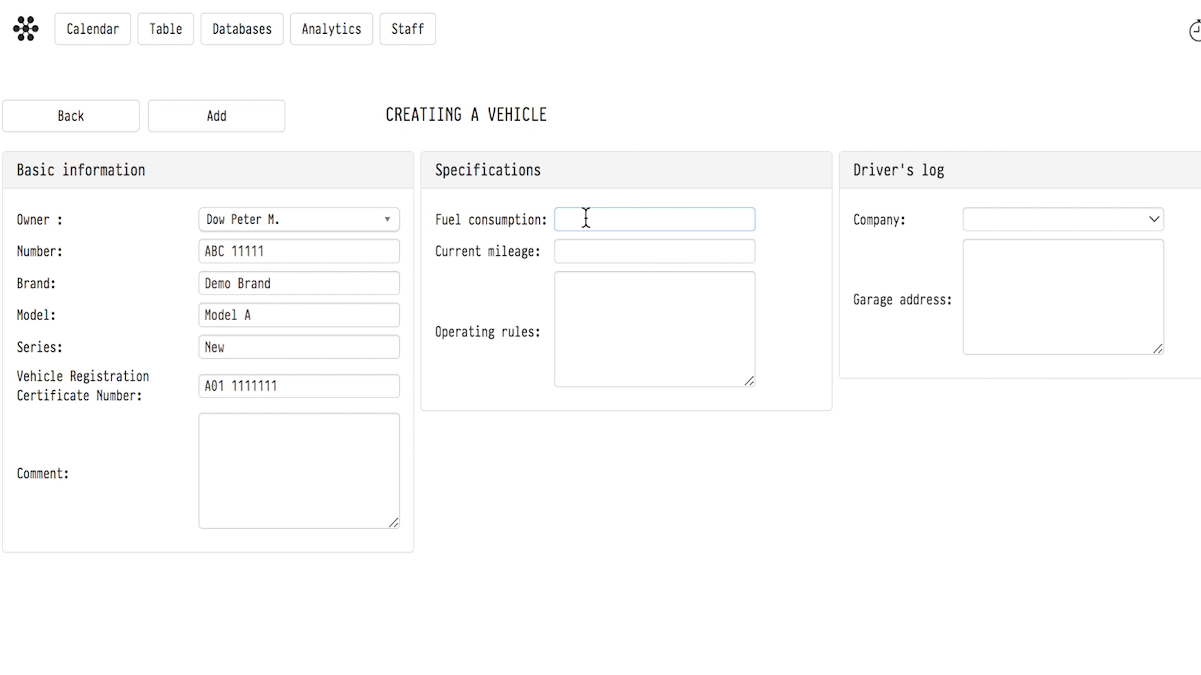
type("5")
key("Tab")
type("8000")
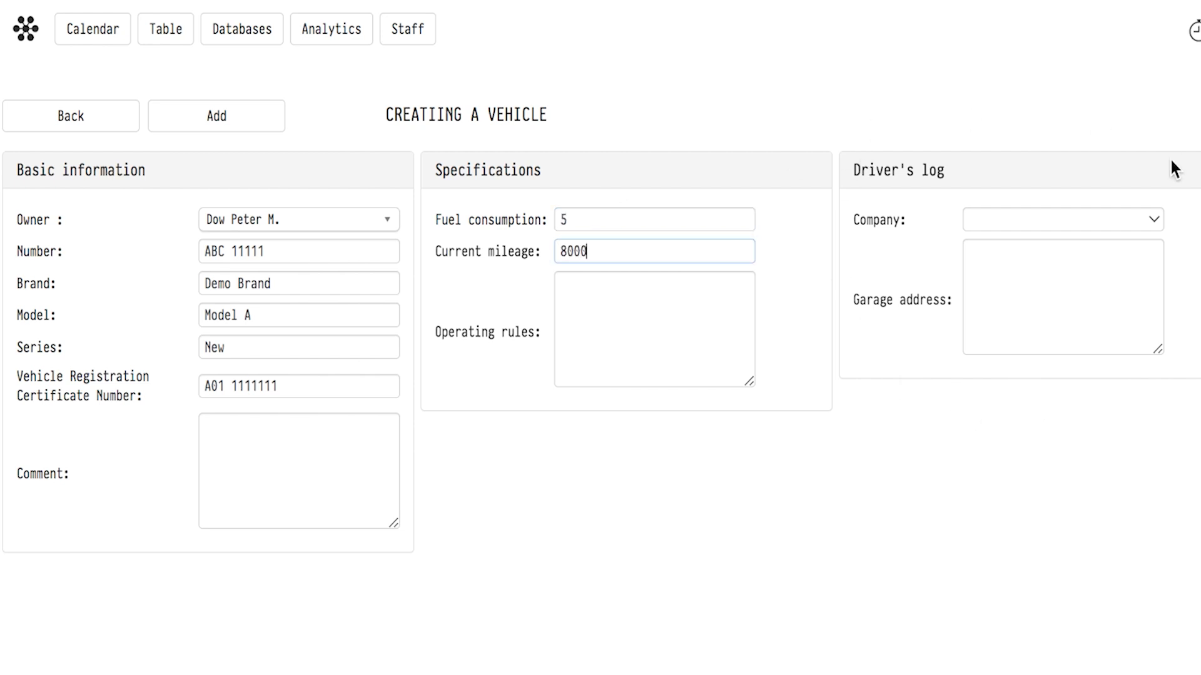
Pick Right Choice Rental as the driver's log company and save the new vehicle.
left_click(1025, 219)
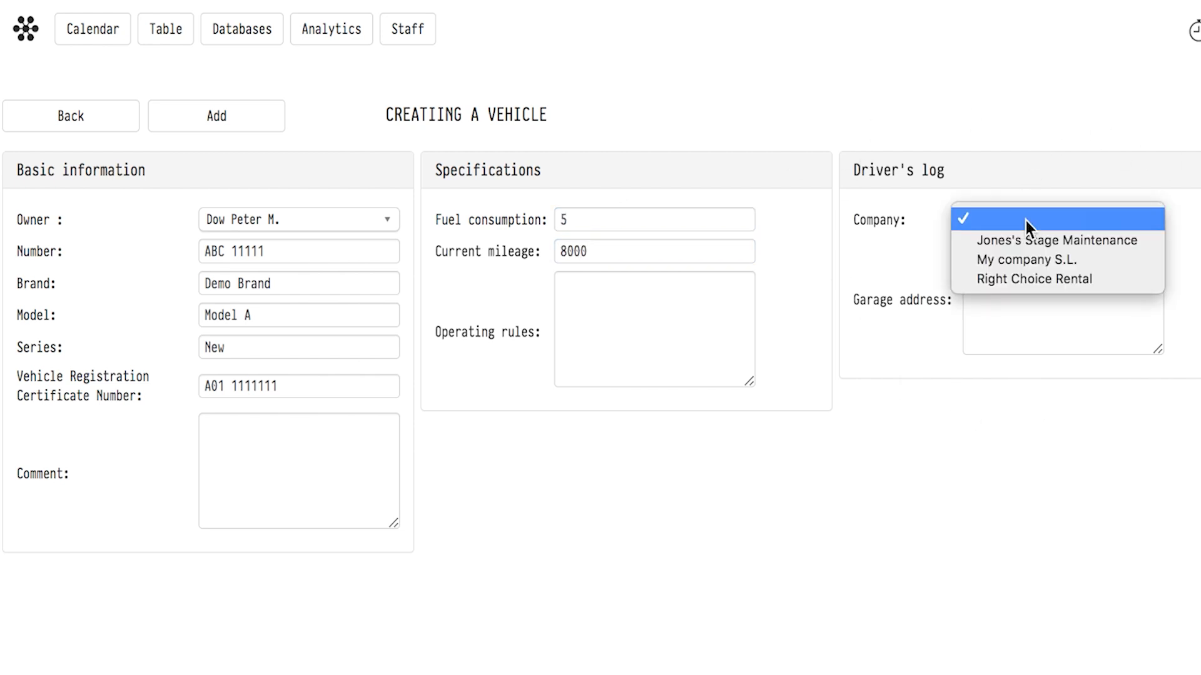
left_click(1024, 278)
left_click(231, 122)
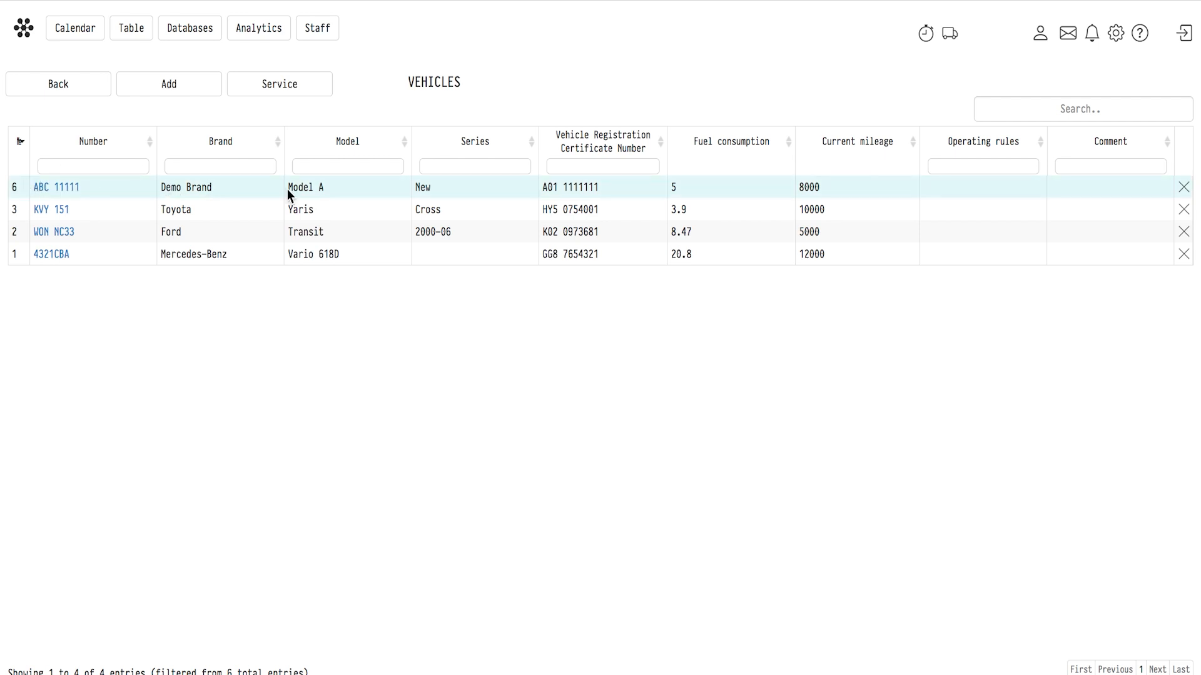
Edit vehicle ABC 11111, changing current mileage to 10000 and model to Model B, and save.
left_click(45, 187)
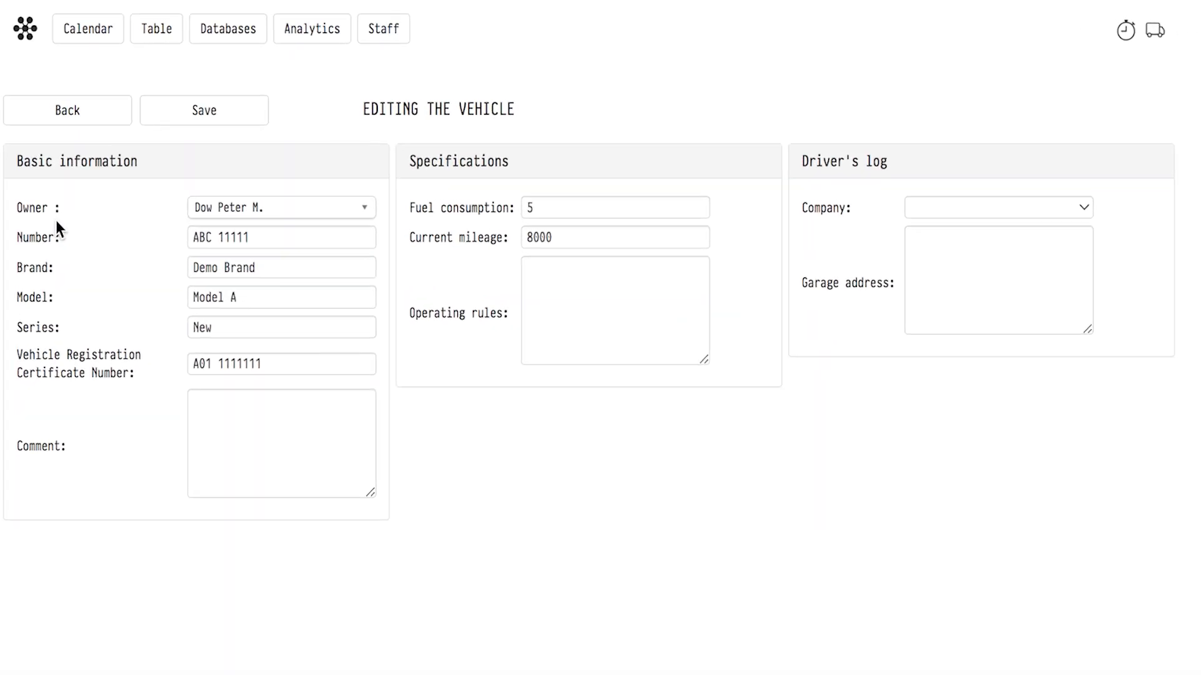
left_click_drag(534, 242, 525, 241)
type("10")
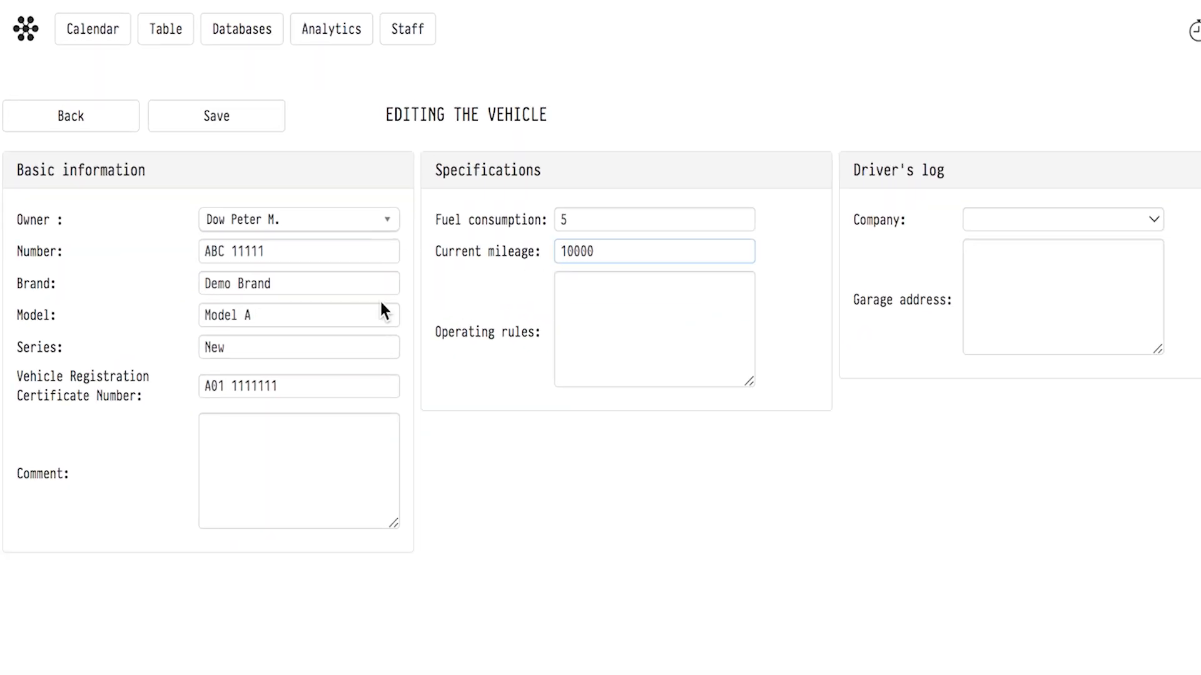
double_click(248, 315)
type("B")
left_click(218, 117)
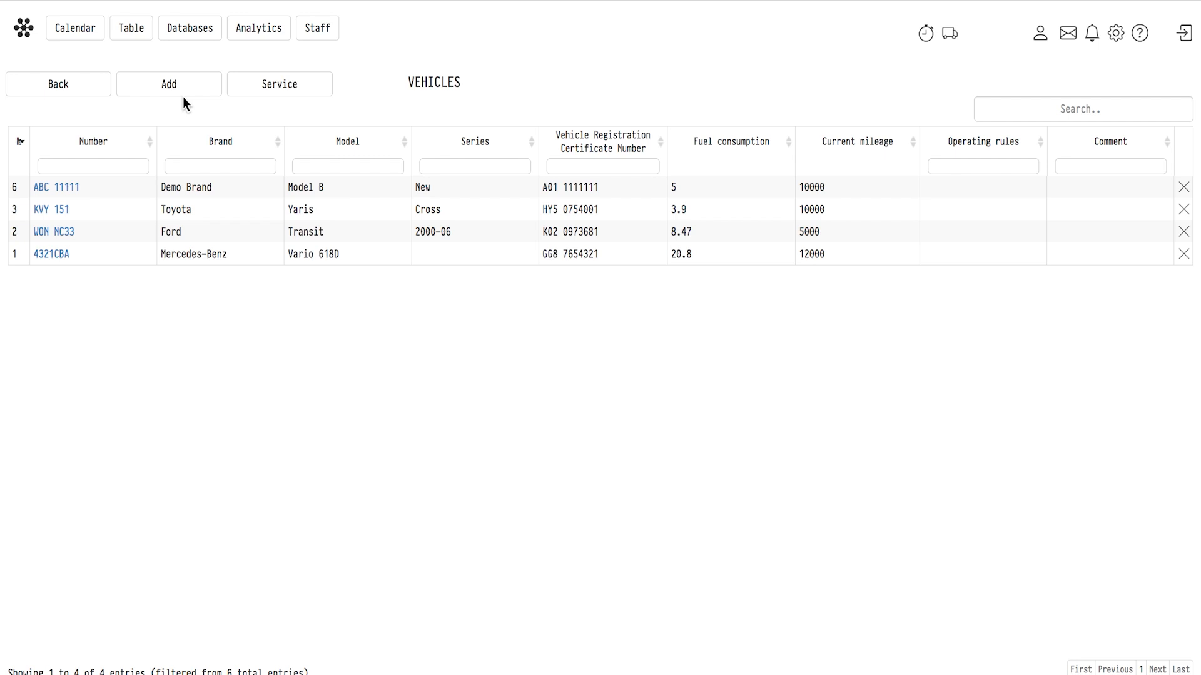
Open the Winter book fair project's planning from the calendar and start adding a vehicle to it.
left_click(78, 30)
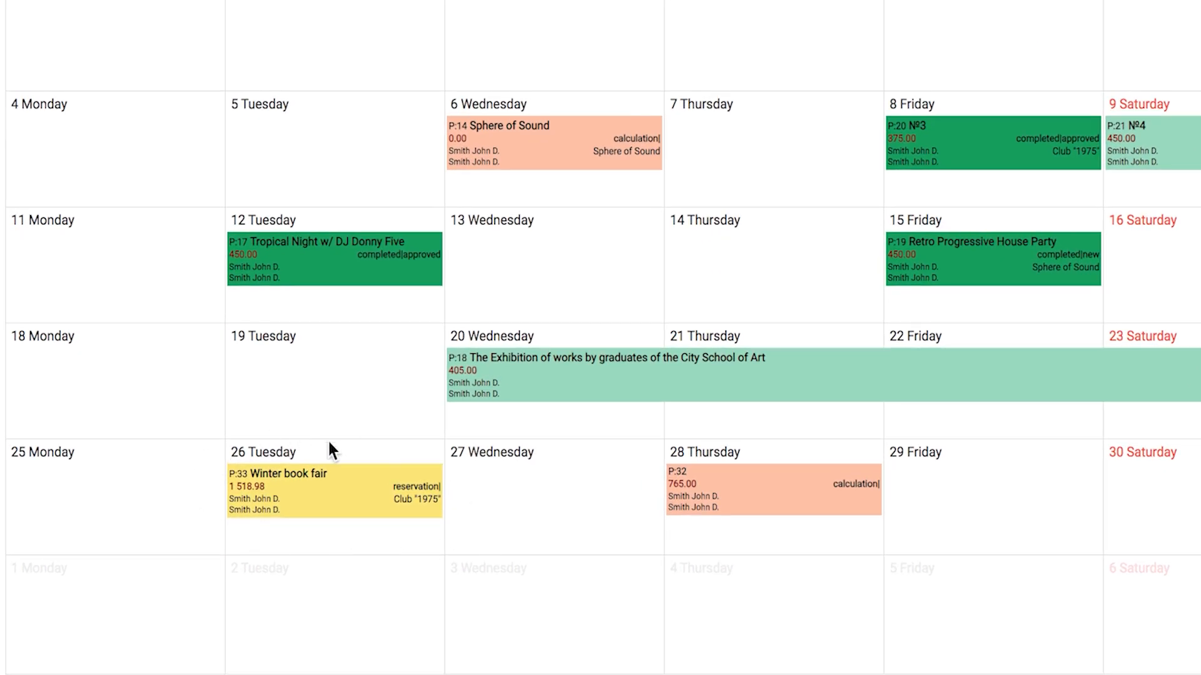
left_click(325, 489)
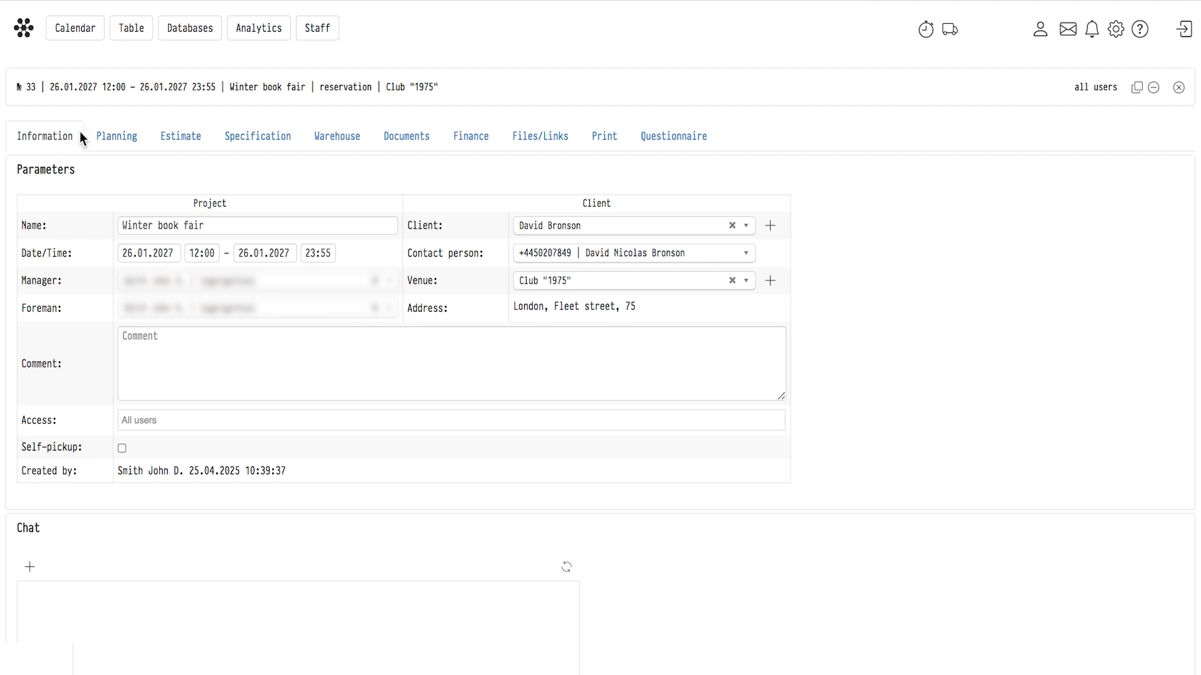
left_click(124, 138)
scroll(122, 139, "down", 5)
scroll(122, 137, "down", 10)
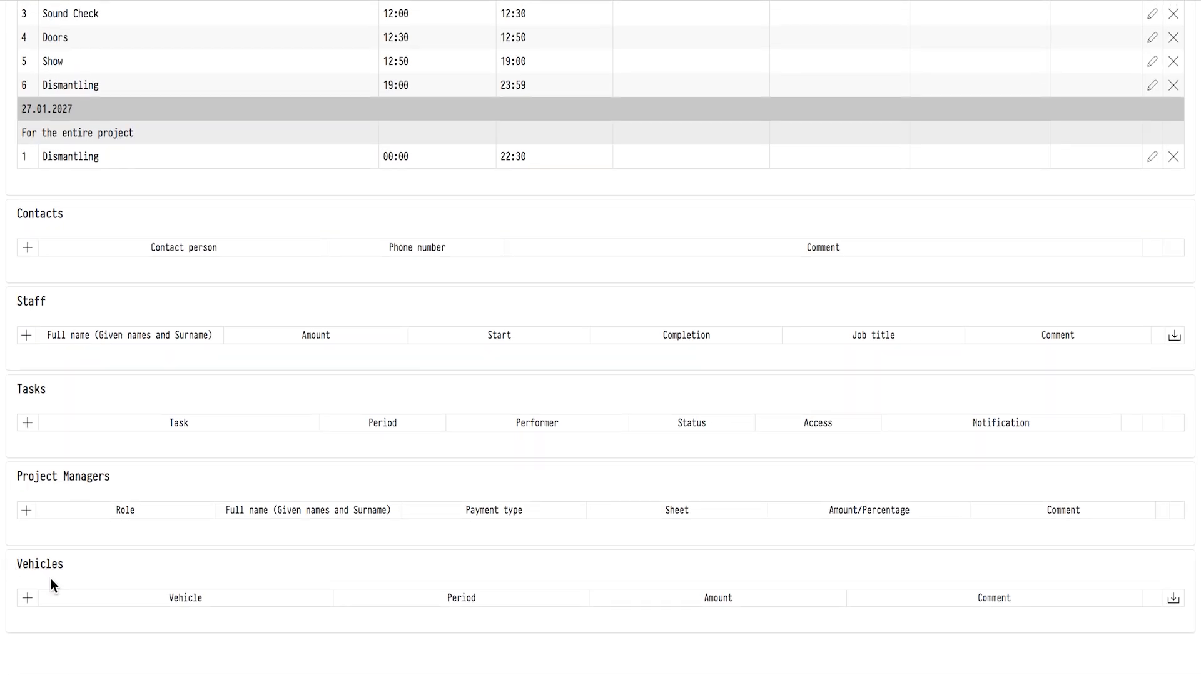
left_click(27, 598)
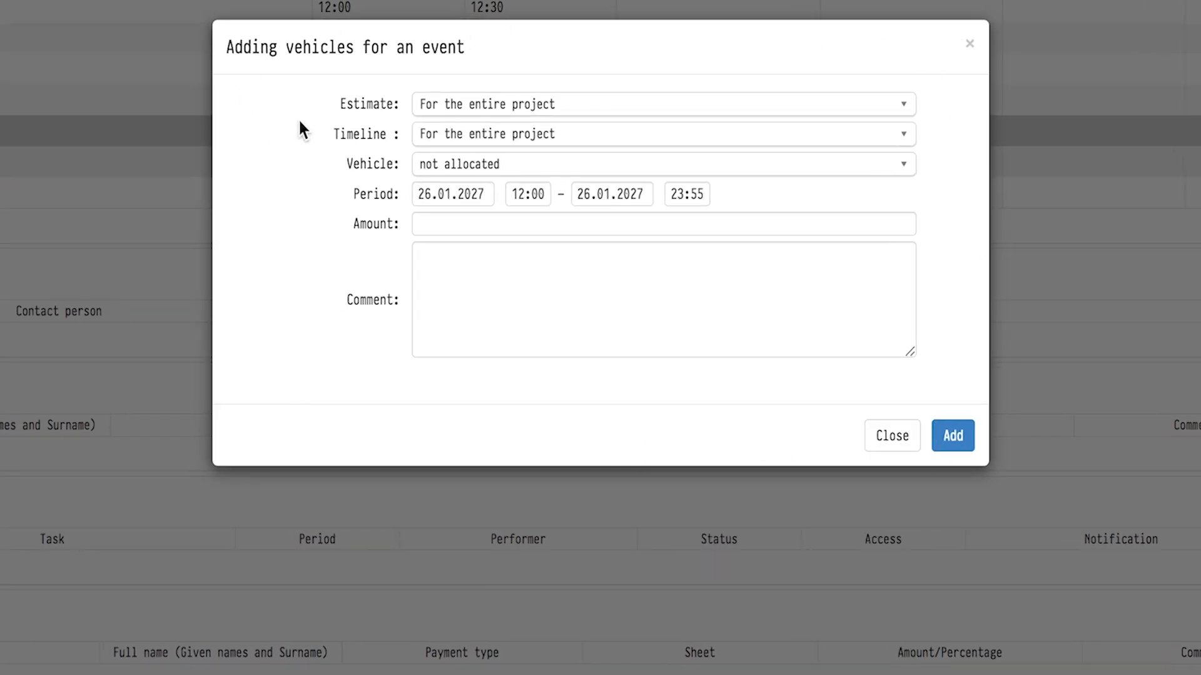
Try selecting Estimate 2 as the estimate and Doors as the timeline stage.
left_click(492, 109)
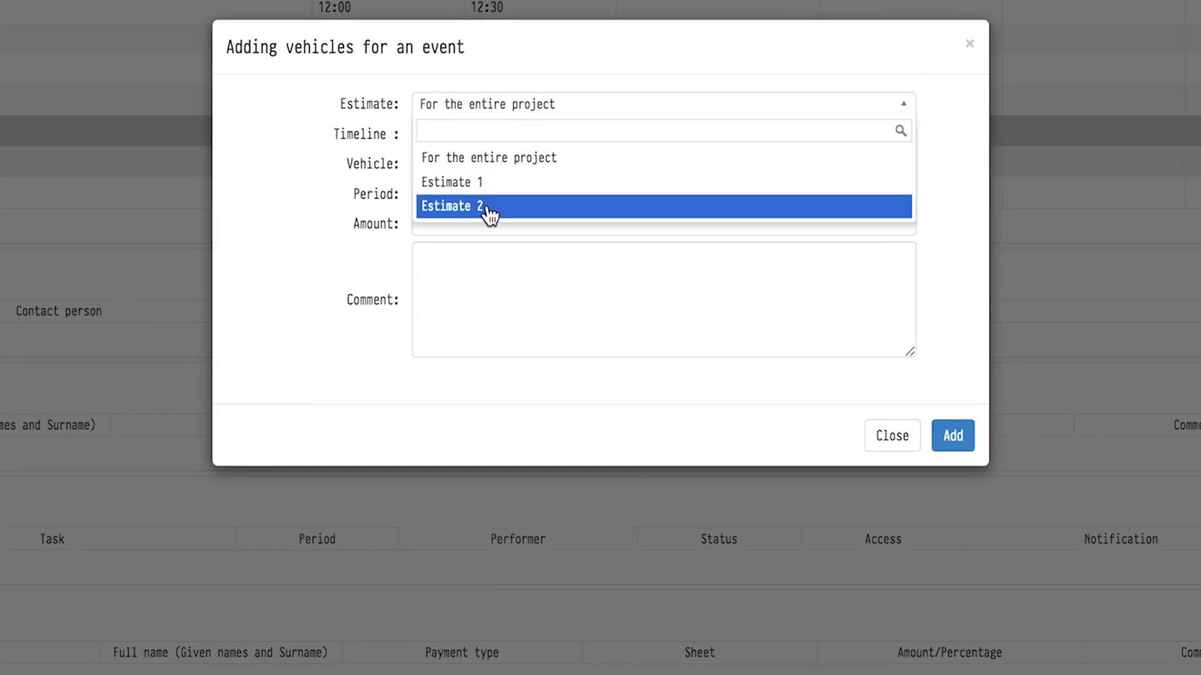
left_click(480, 163)
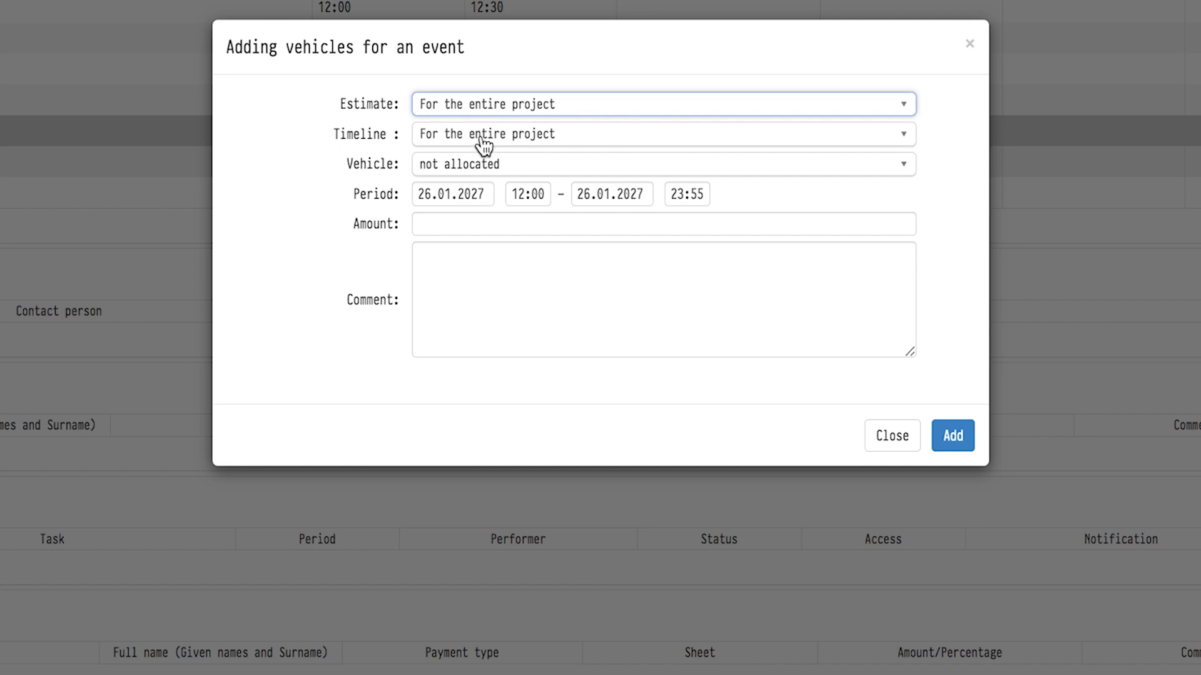
left_click(483, 145)
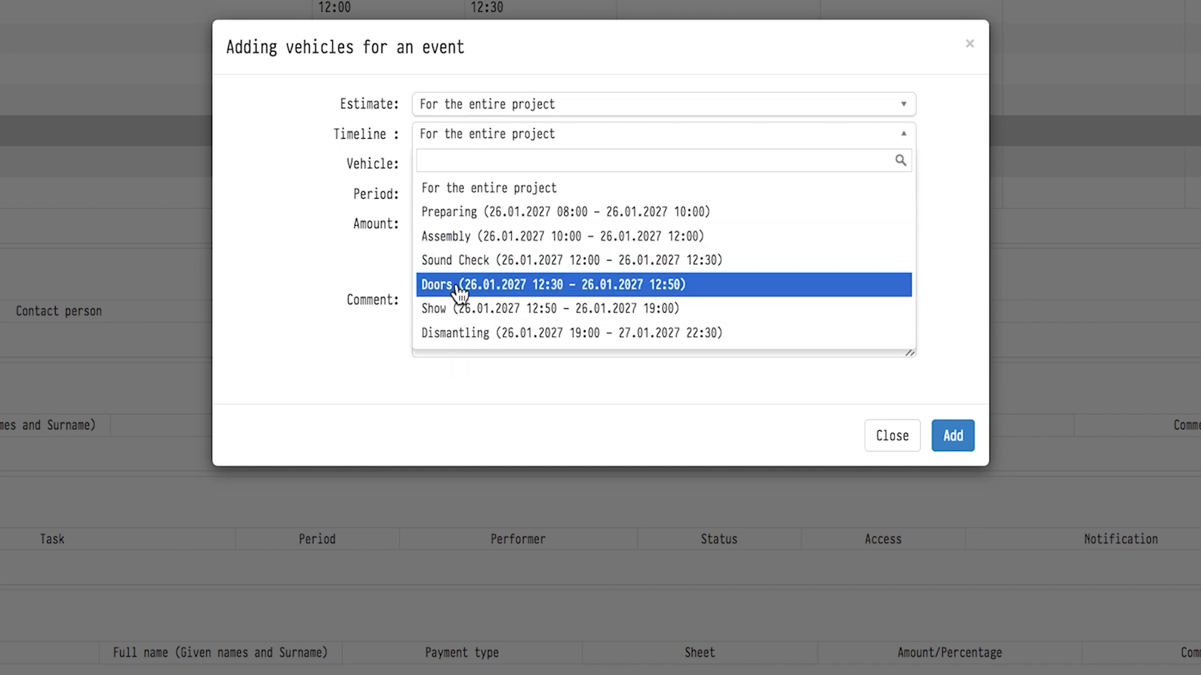
left_click(466, 198)
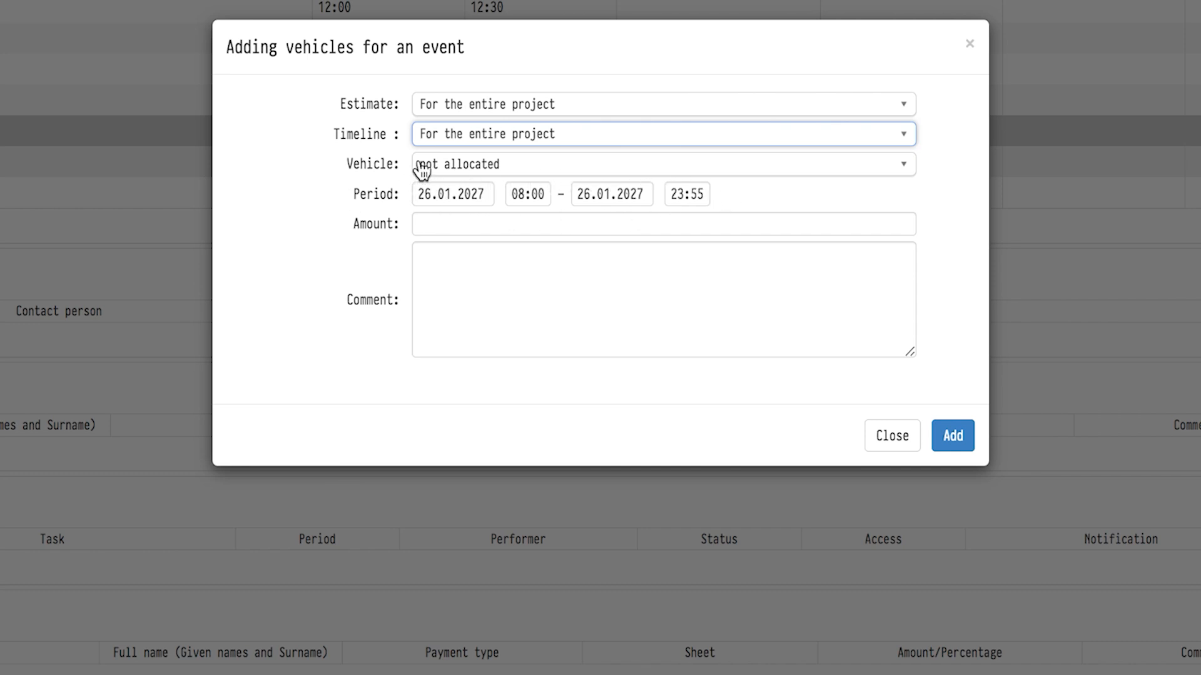
Set the timeline stage to Preparing and allocate the Demo Brand Model B (ABC 11111) vehicle.
left_click(440, 143)
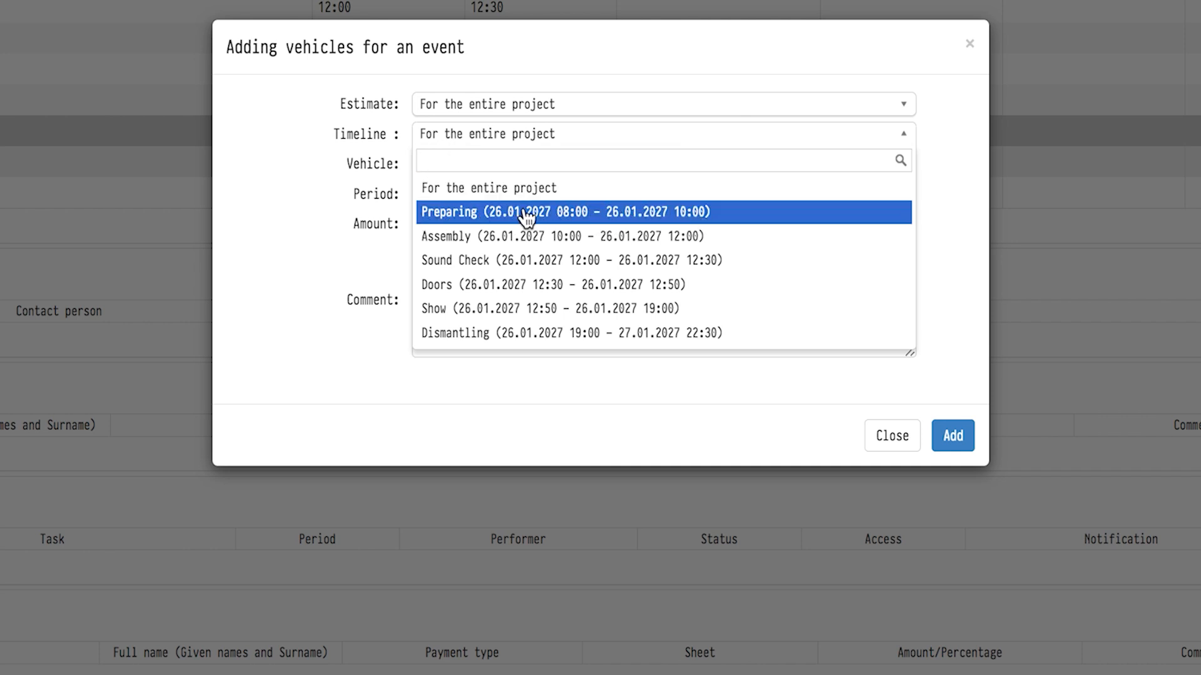
left_click(437, 214)
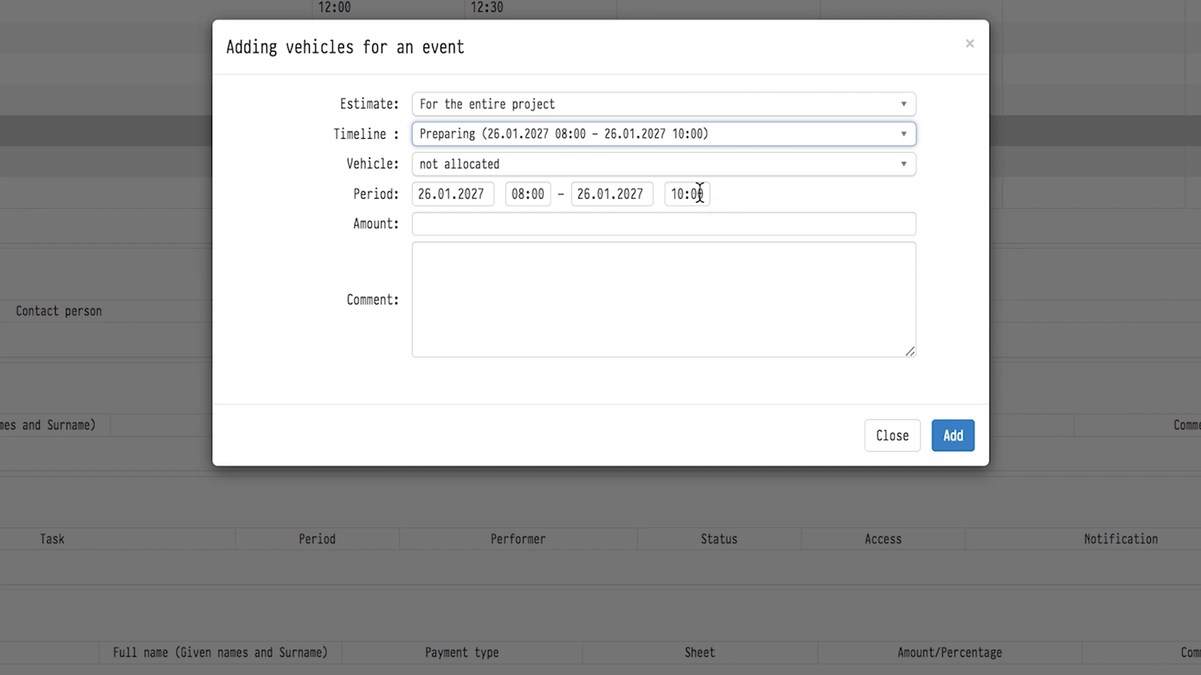
left_click(544, 165)
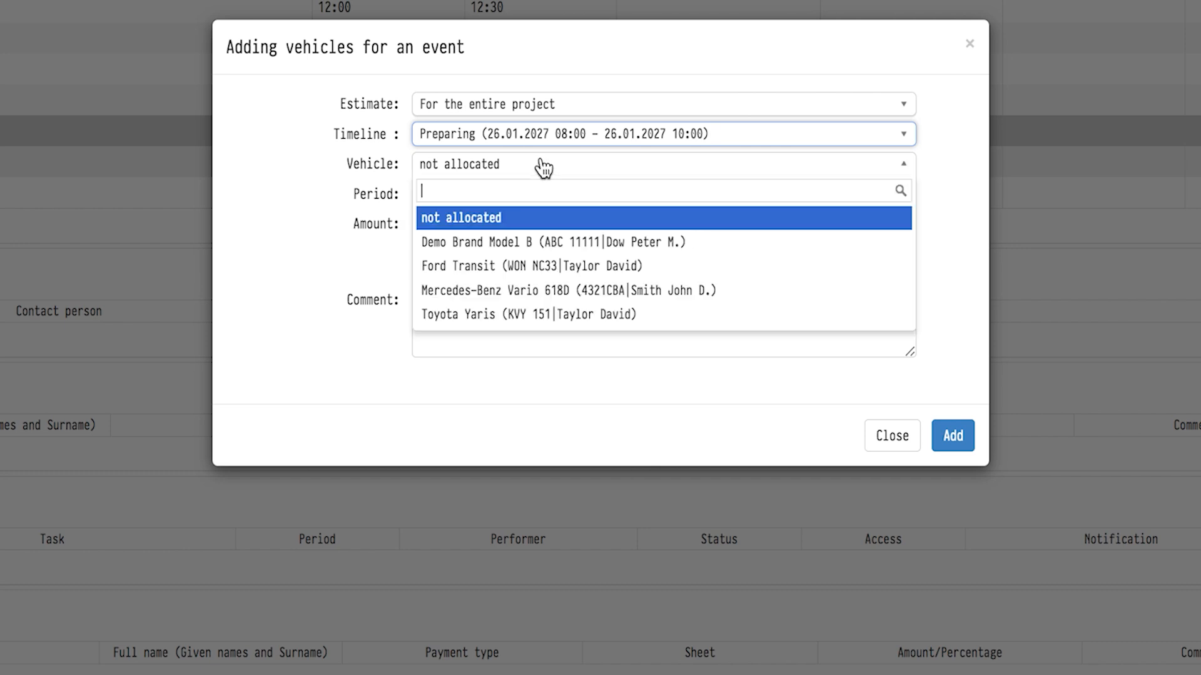
left_click(497, 250)
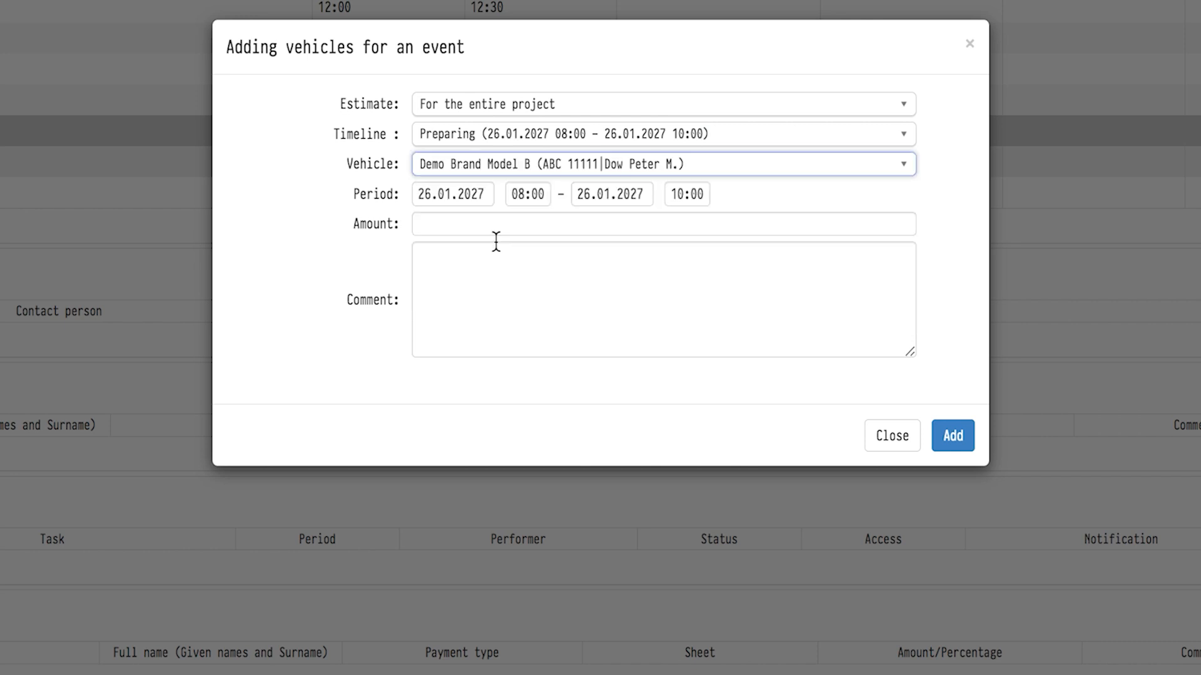
Enter an amount of 100 and add the vehicle to the event.
left_click(445, 219)
type("100")
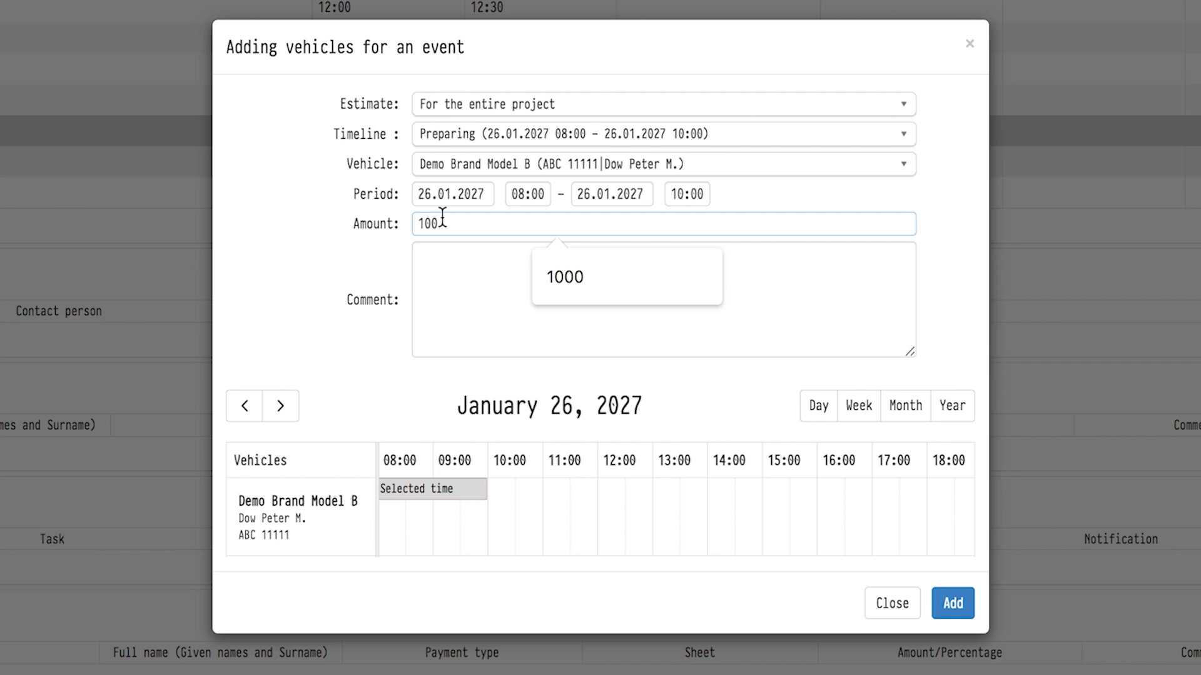
left_click(377, 265)
left_click(952, 604)
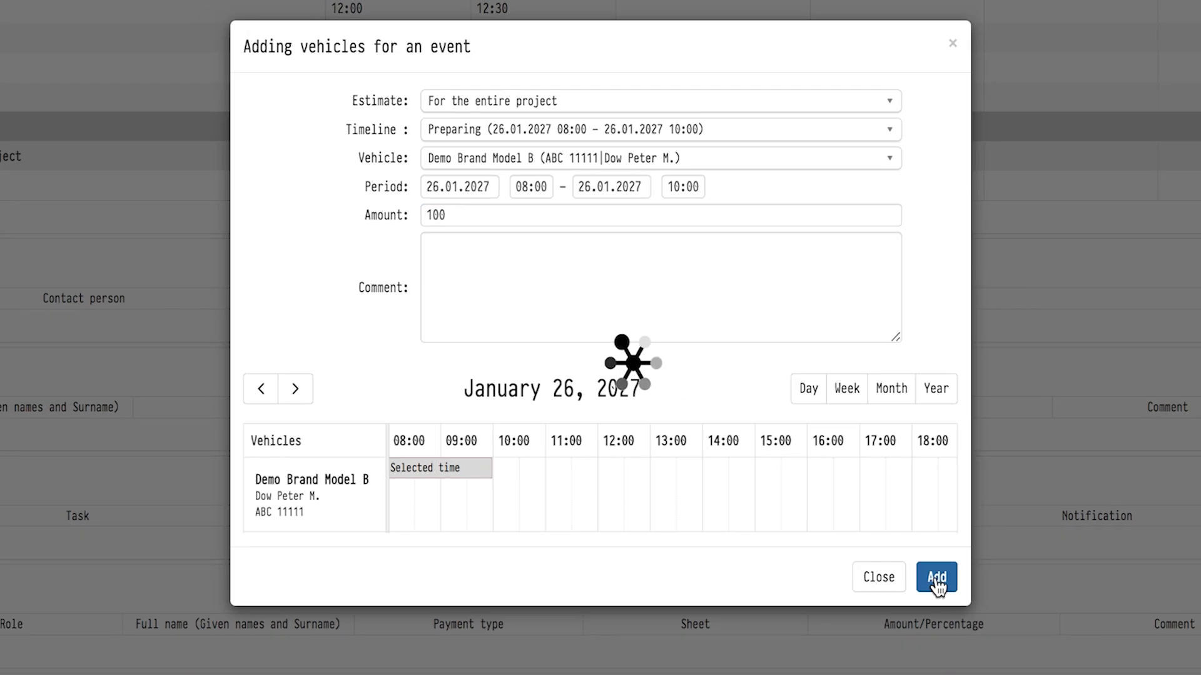
scroll(906, 476, "down", 3)
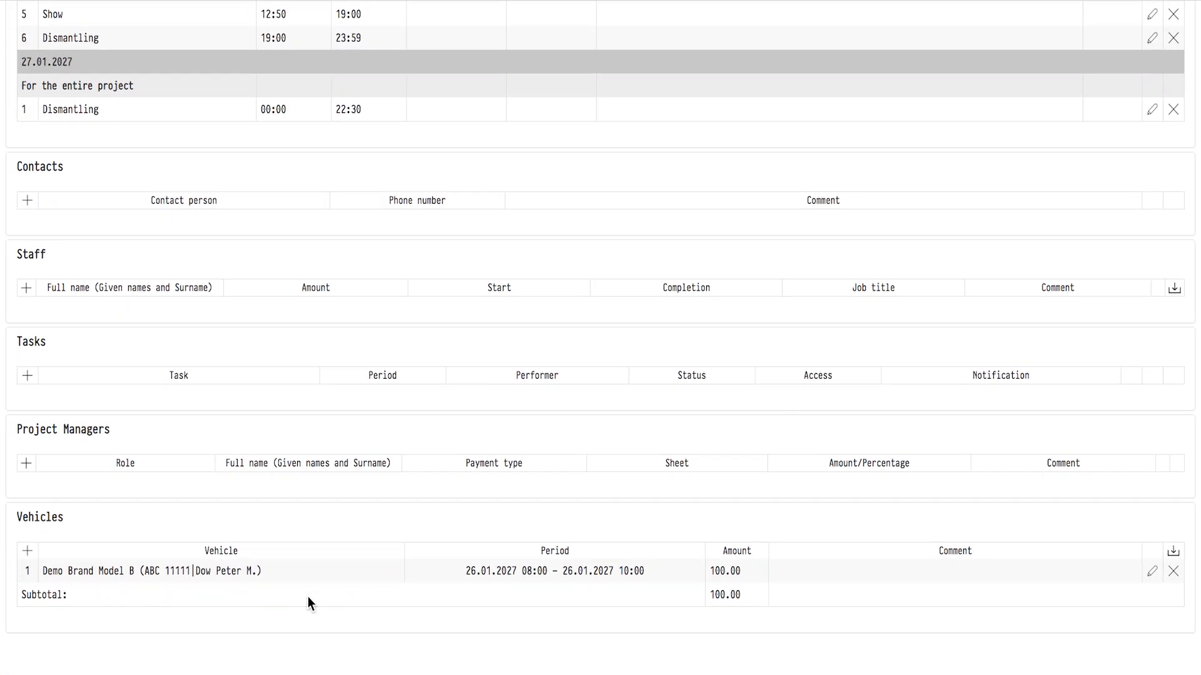
scroll(353, 559, "up", 15)
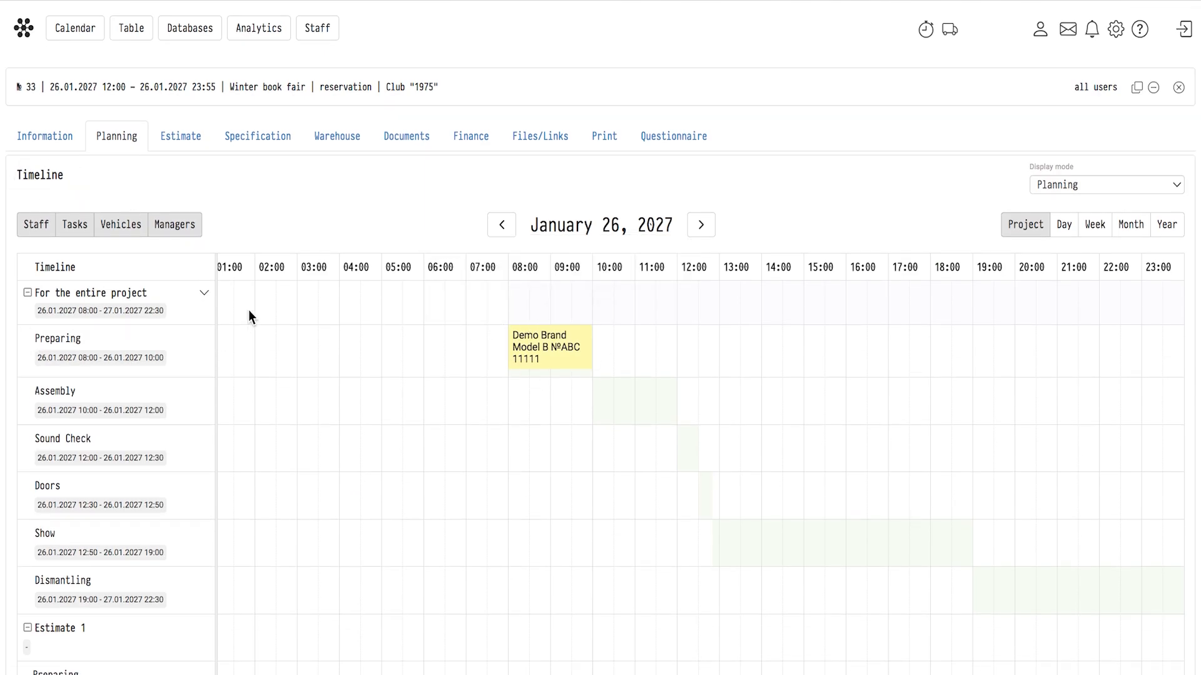
In the project's finance, record 100.00 as actually paid for the Demo Brand Model B vehicle.
left_click(457, 144)
scroll(456, 139, "down", 3)
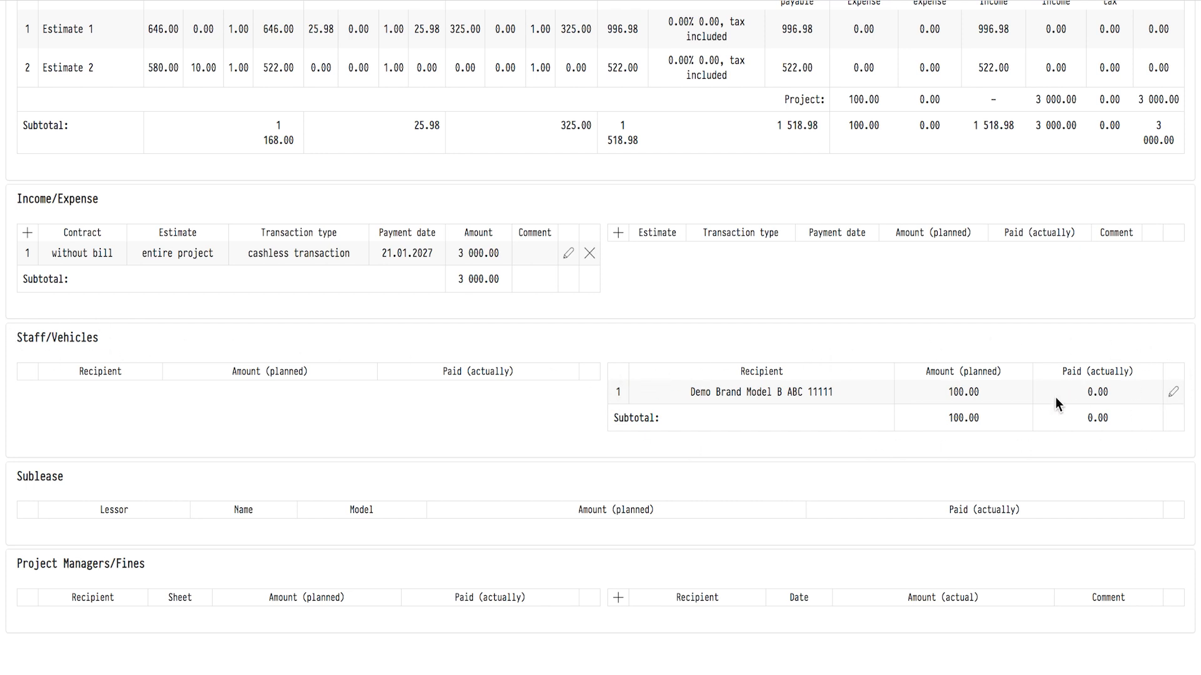
left_click(1173, 392)
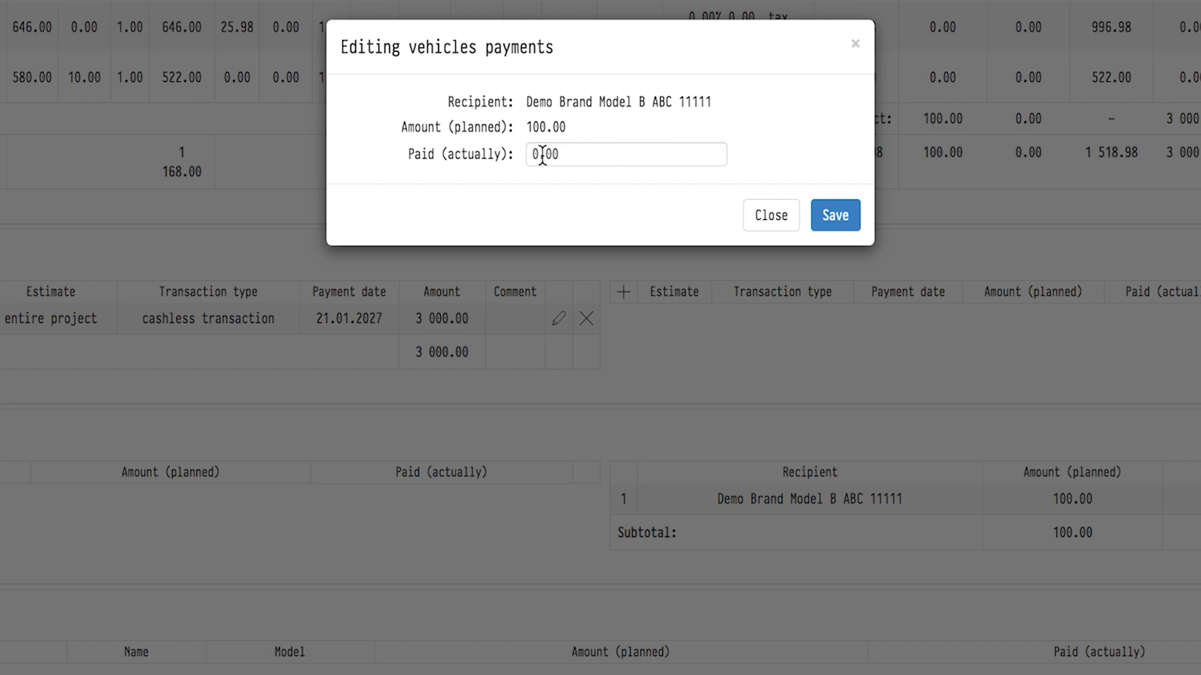
double_click(542, 155)
type("100.00")
left_click(836, 215)
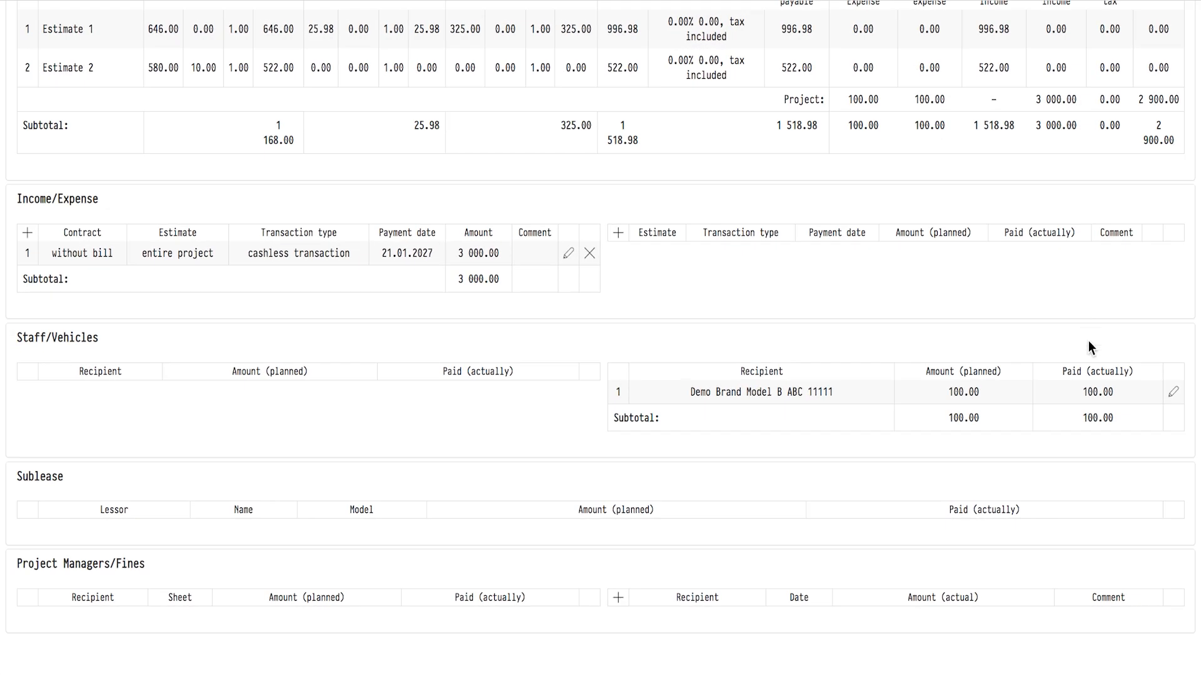
scroll(1139, 388, "up", 4)
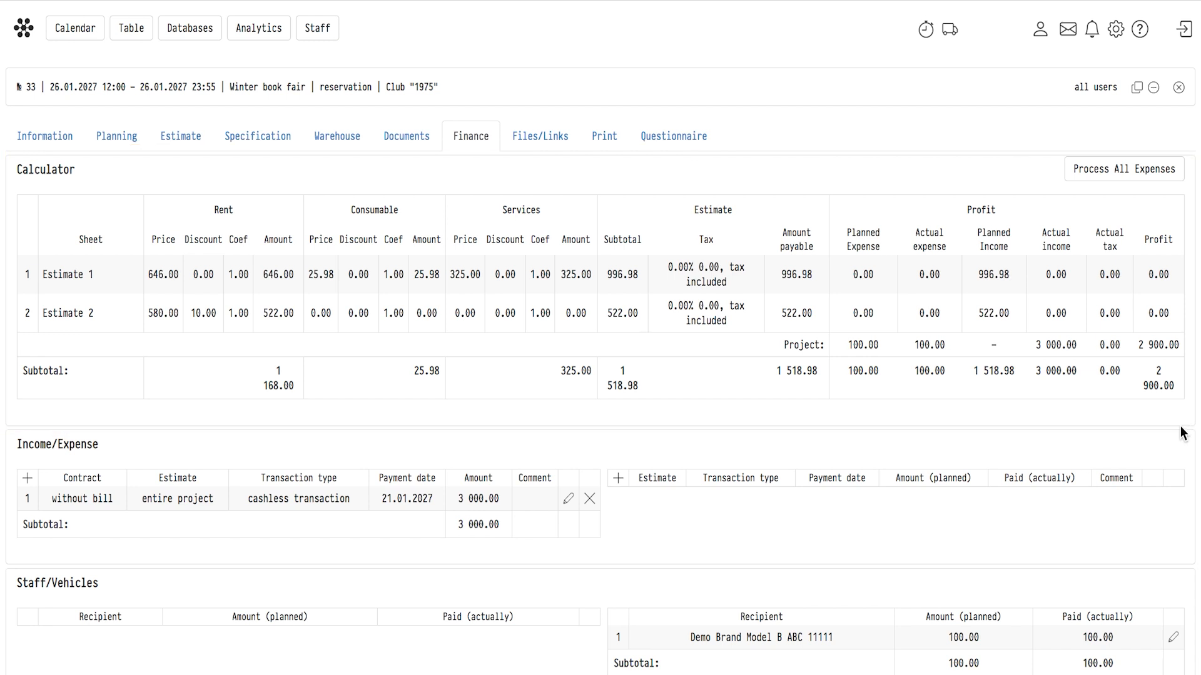
Open the financial report and review its summary table of projects.
left_click(269, 32)
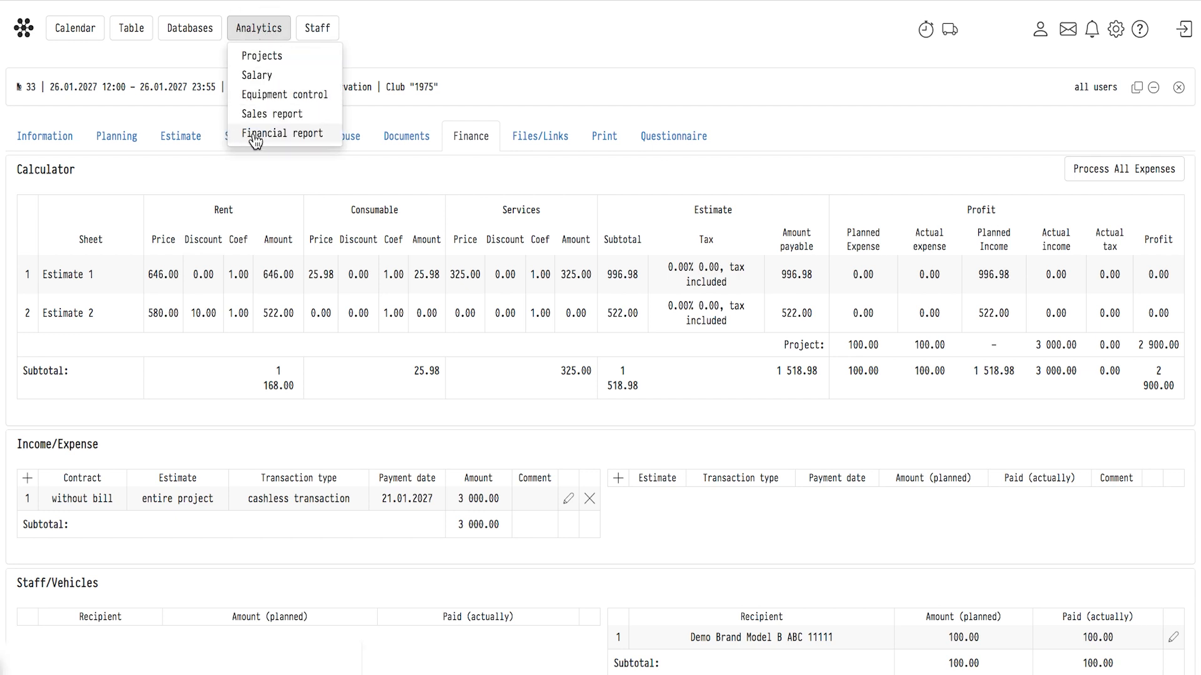
left_click(303, 137)
scroll(301, 131, "down", 10)
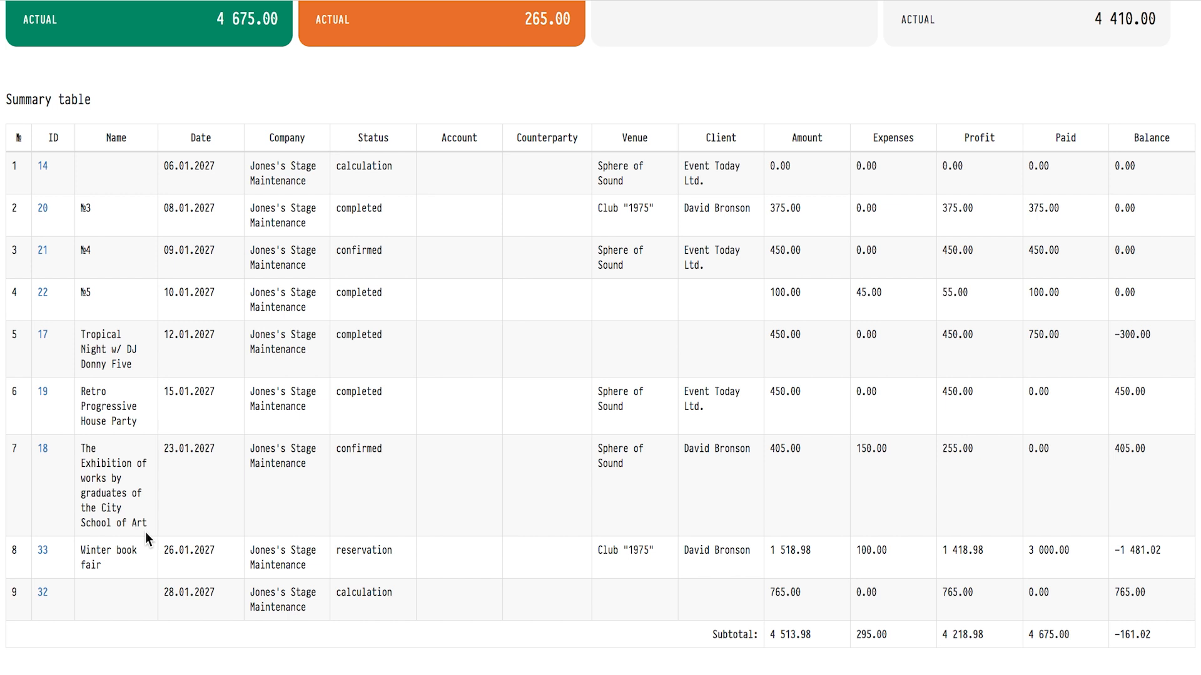
Start a trip to warehouse #2 using the Demo Brand Model A ABC 11100 vehicle.
scroll(282, 490, "up", 8)
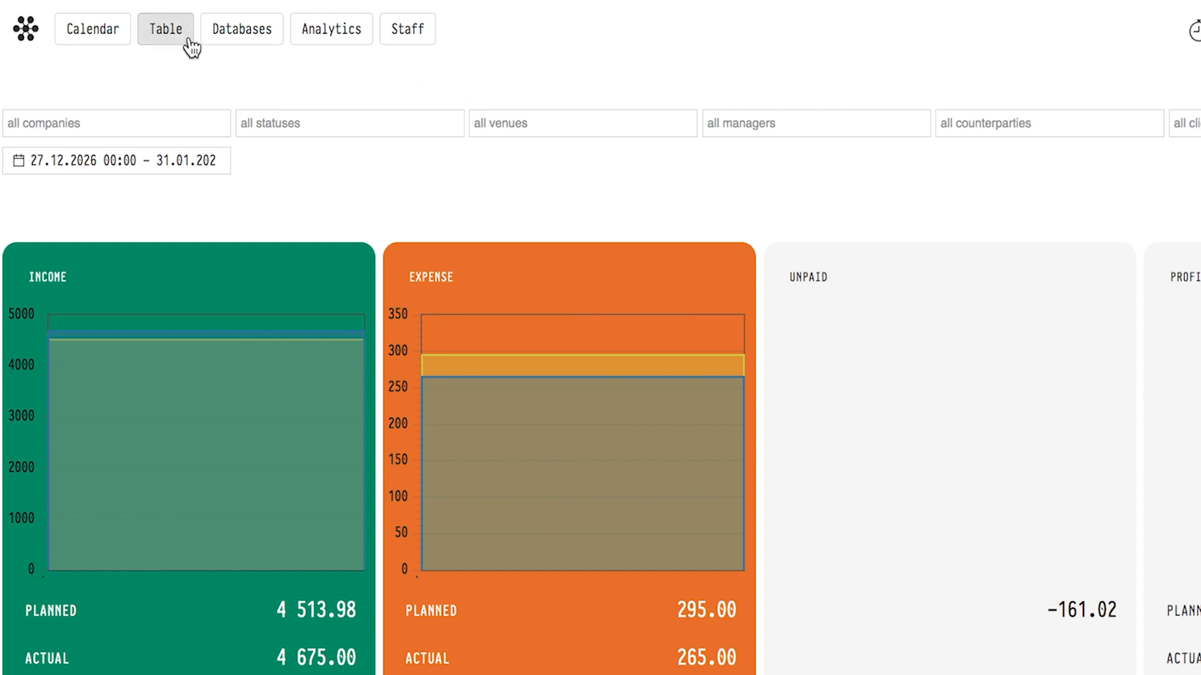
left_click(187, 40)
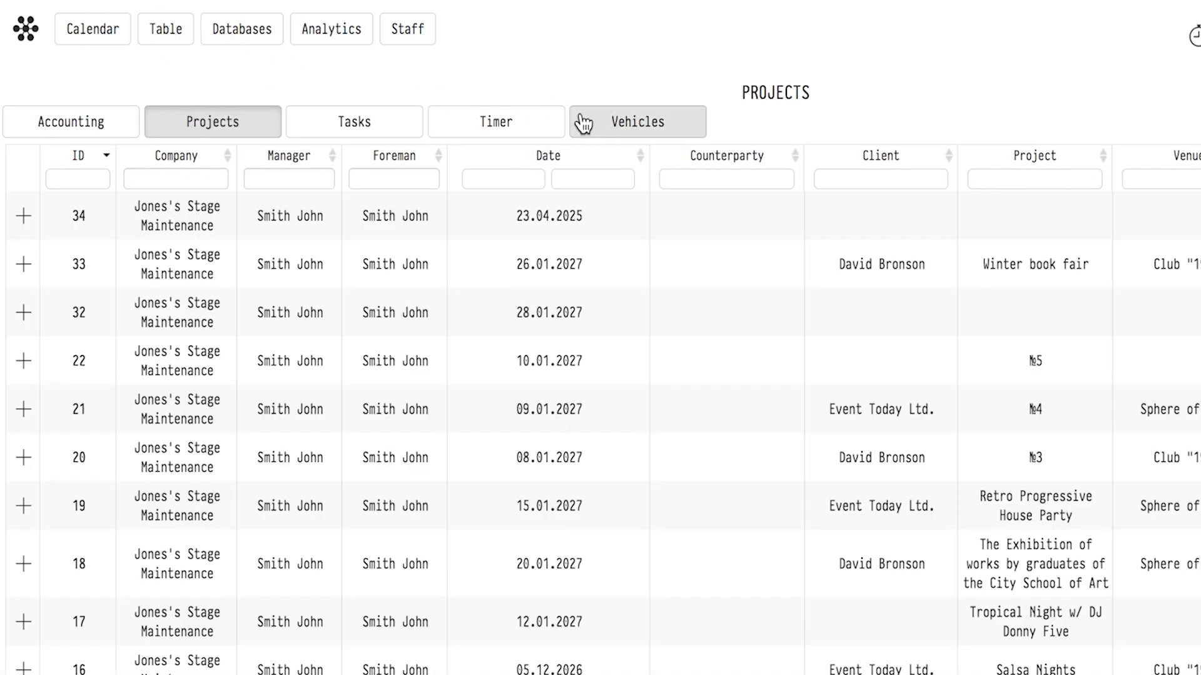
left_click(658, 128)
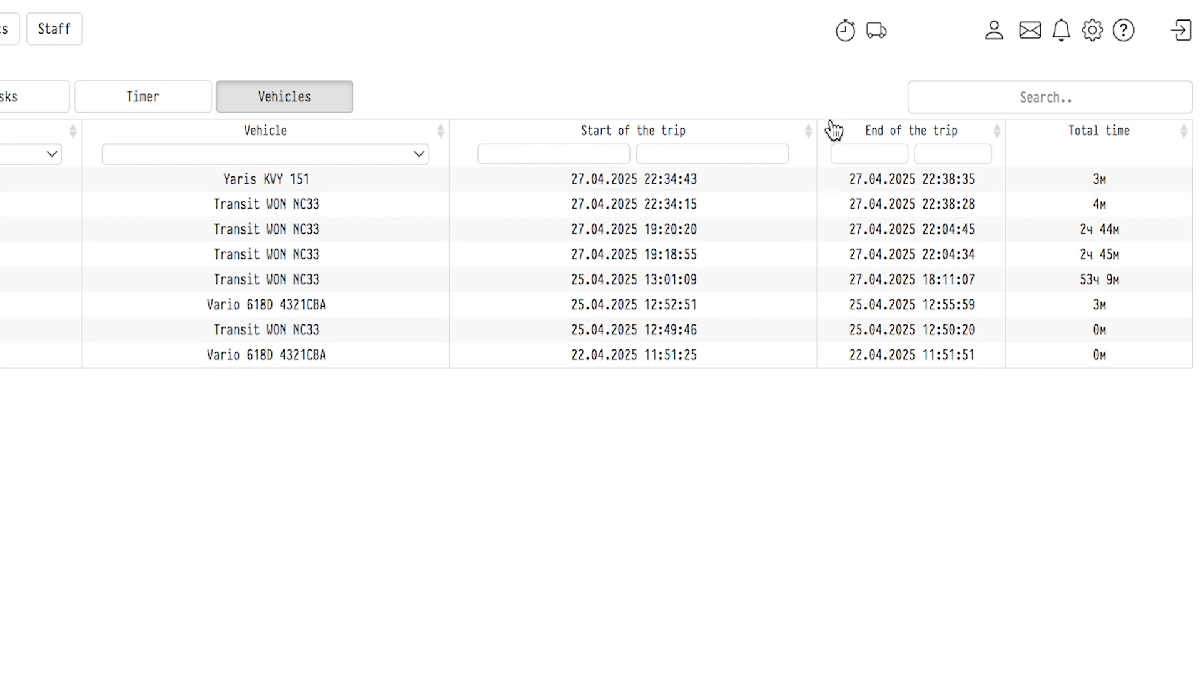
left_click(875, 32)
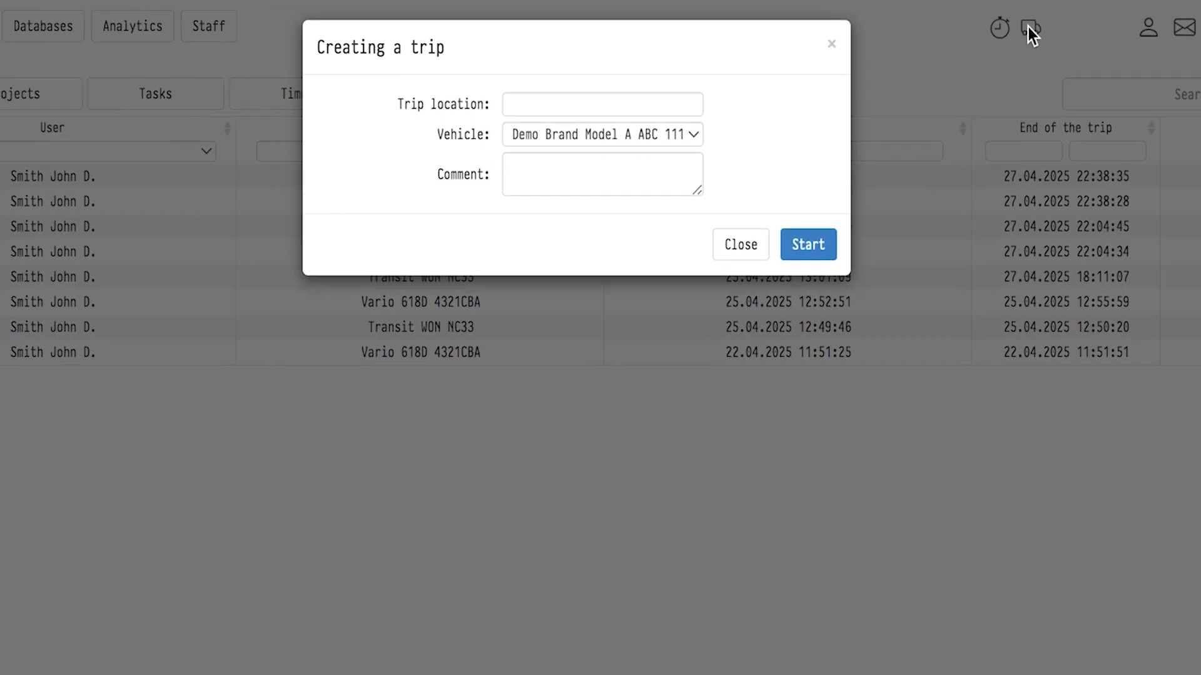
left_click(565, 100)
type("warehiuse #2")
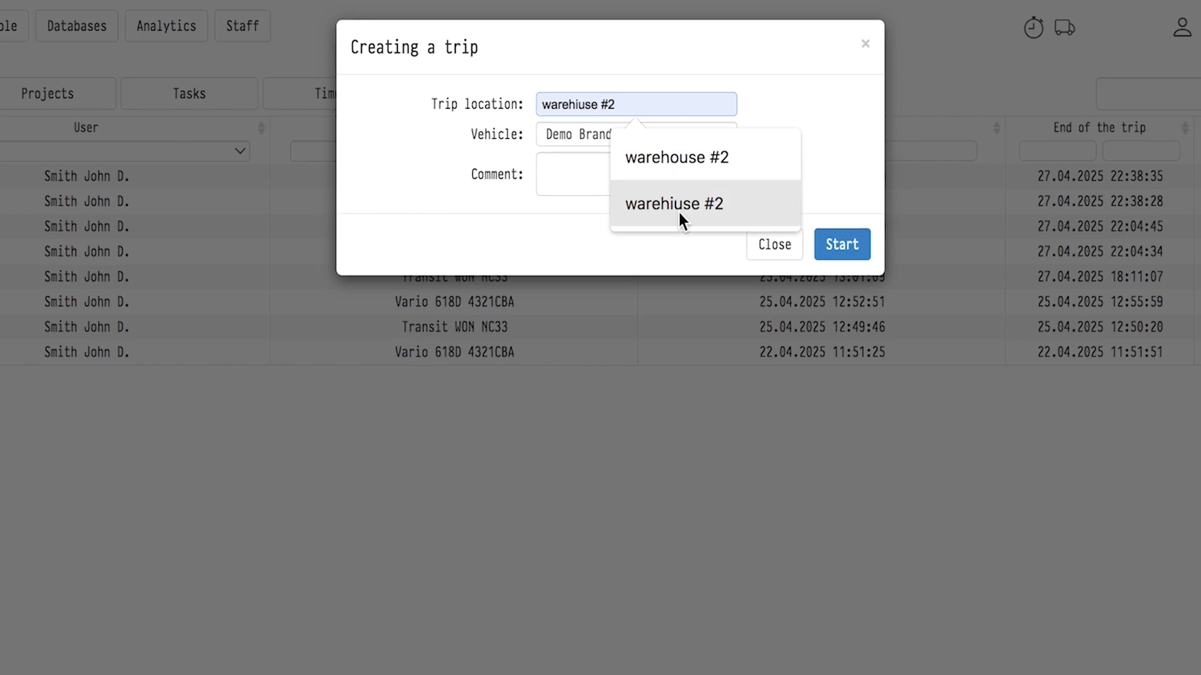
left_click(676, 159)
left_click(648, 130)
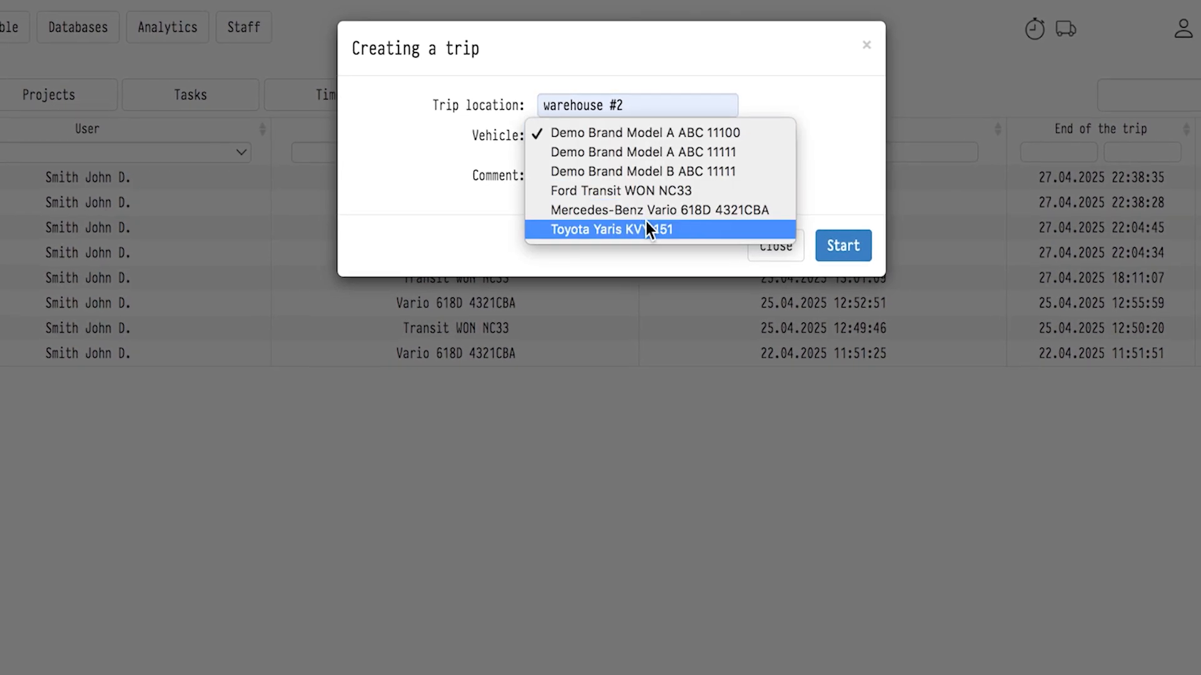
left_click(651, 132)
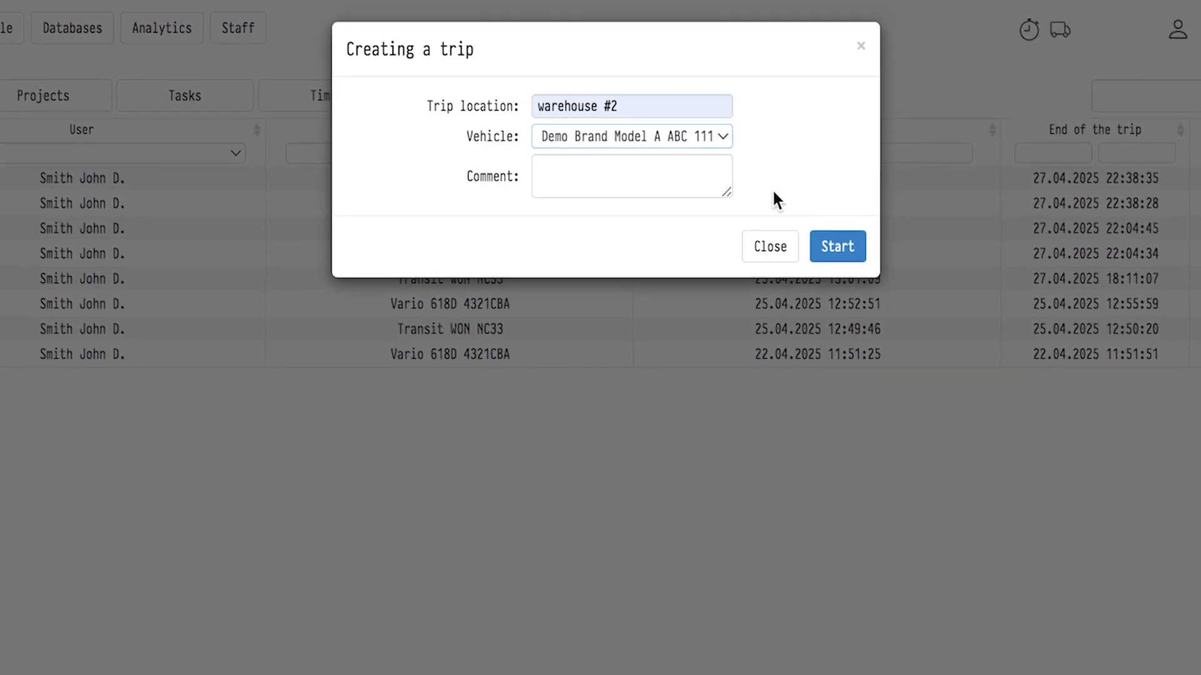
left_click(844, 251)
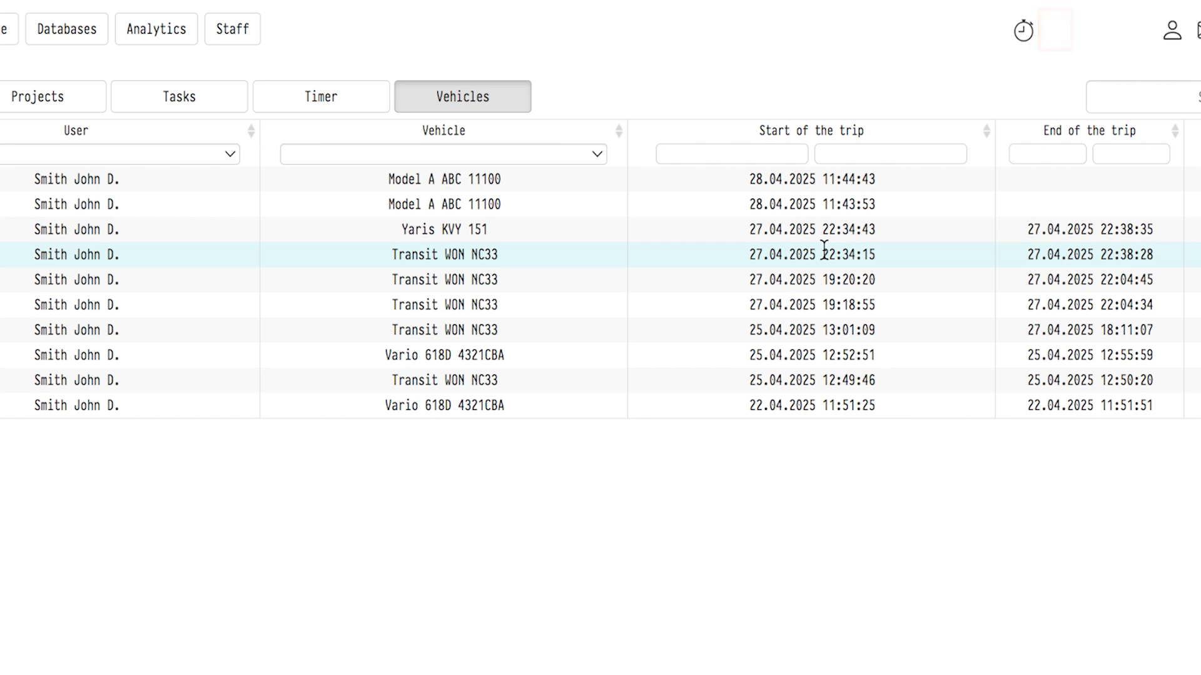
Complete the ongoing vehicle trip.
left_click(1053, 34)
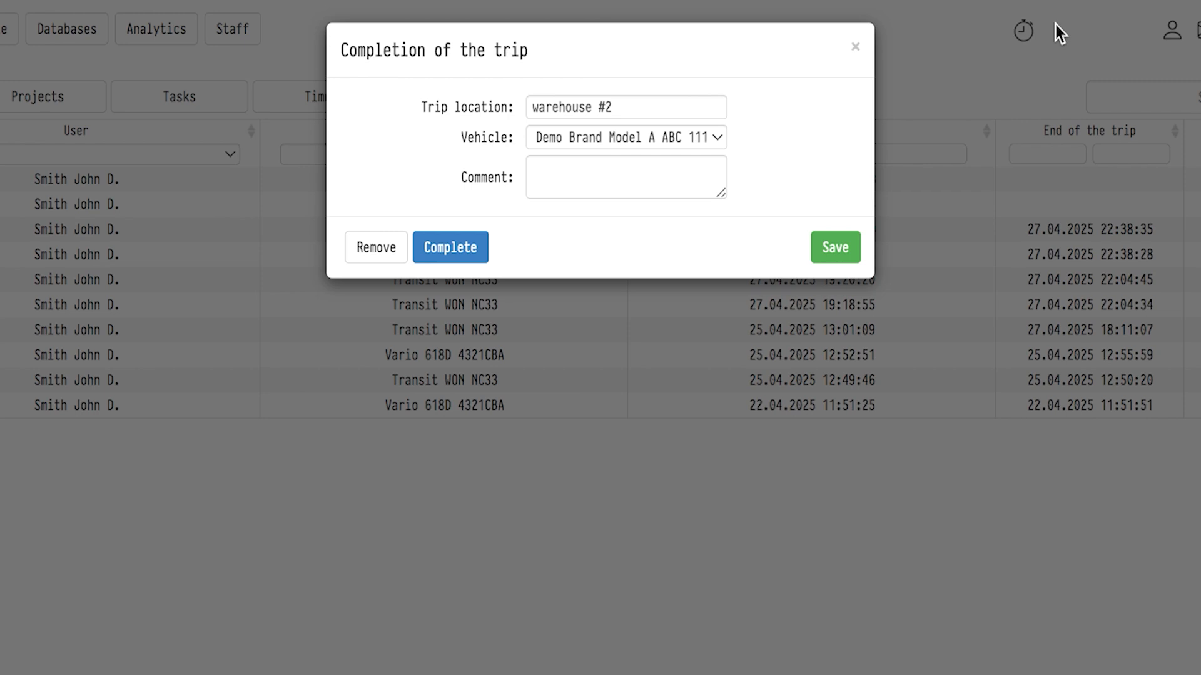
left_click(448, 250)
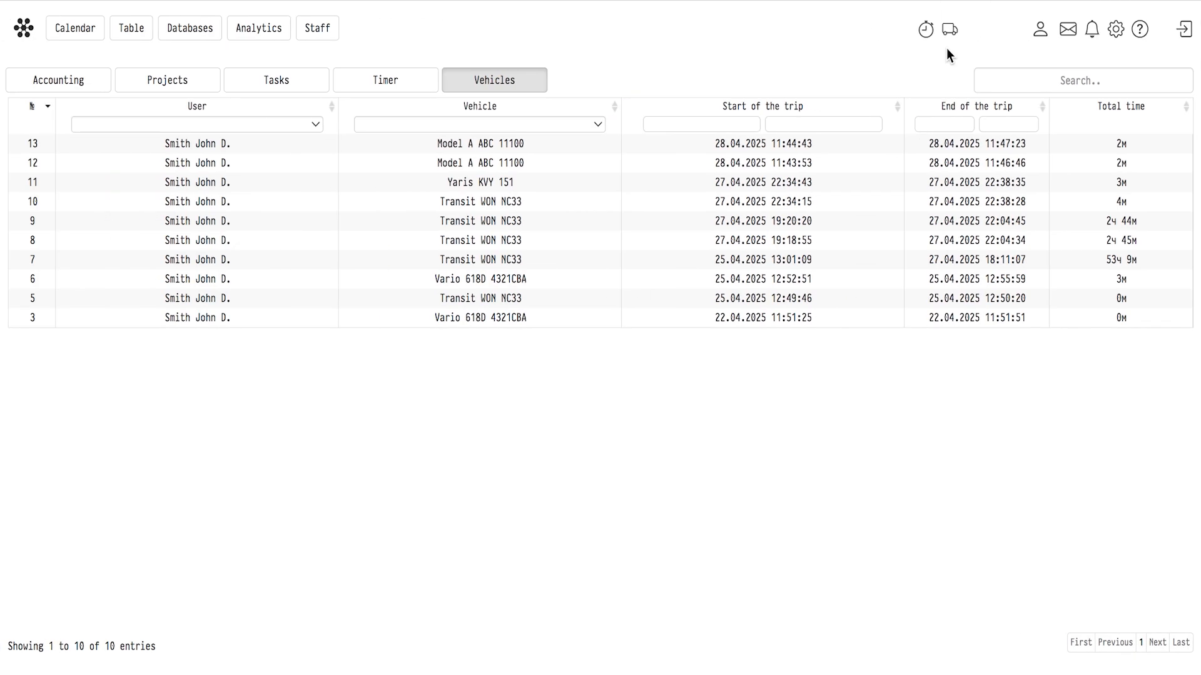
Create a service record for the Demo Brand ABC 11100 vehicle dated 02.01.2027.
left_click(188, 27)
left_click(202, 131)
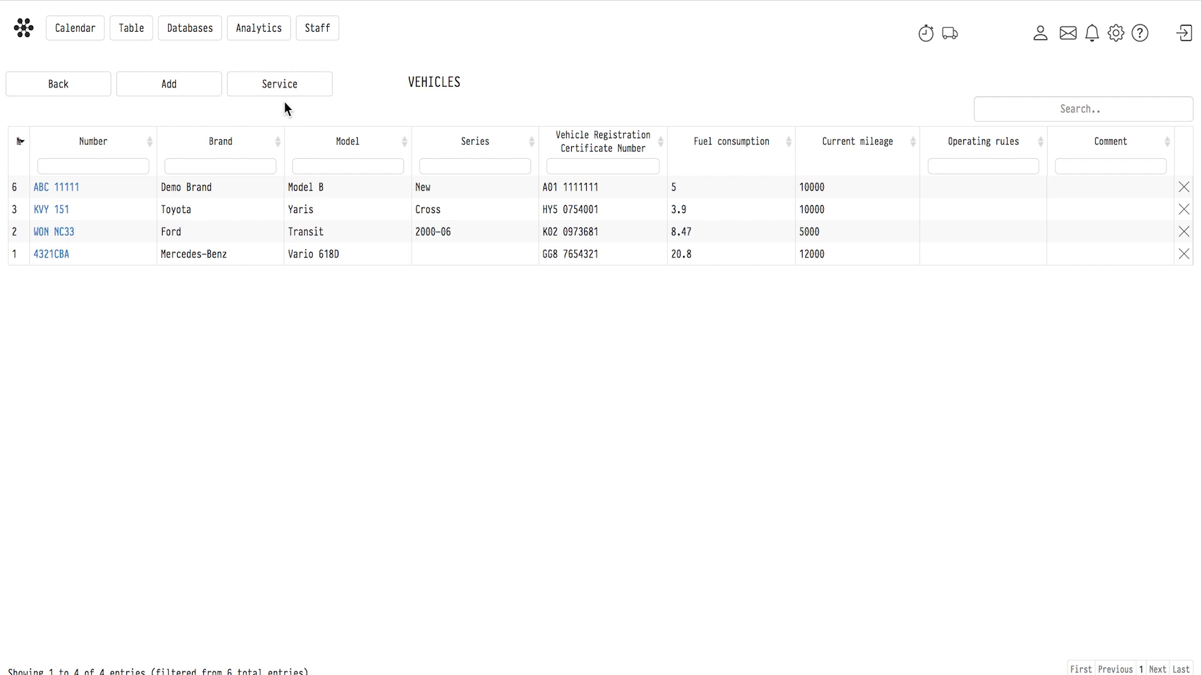
left_click(282, 85)
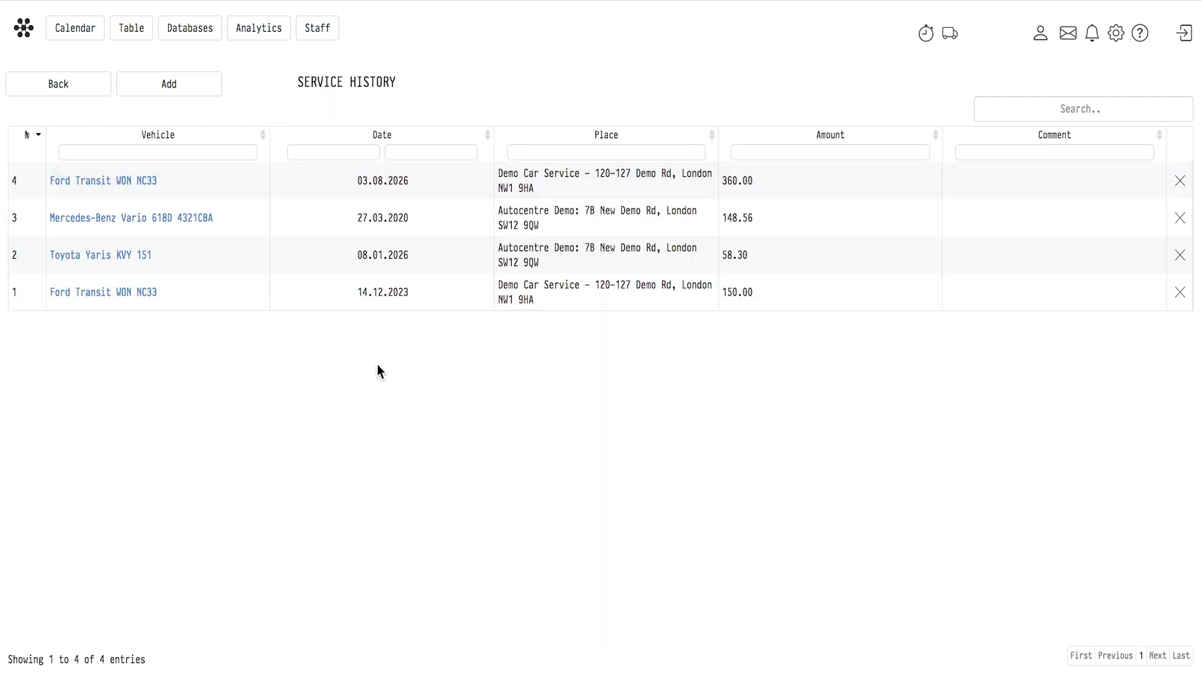
left_click(181, 92)
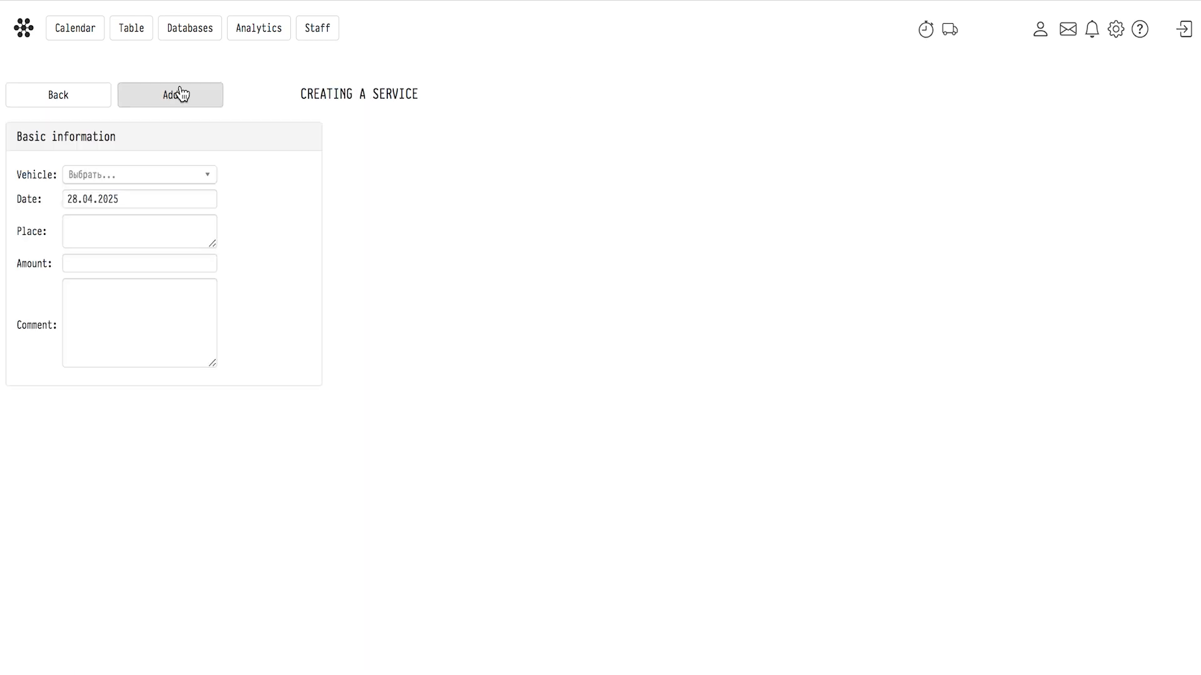
left_click(175, 176)
left_click(156, 218)
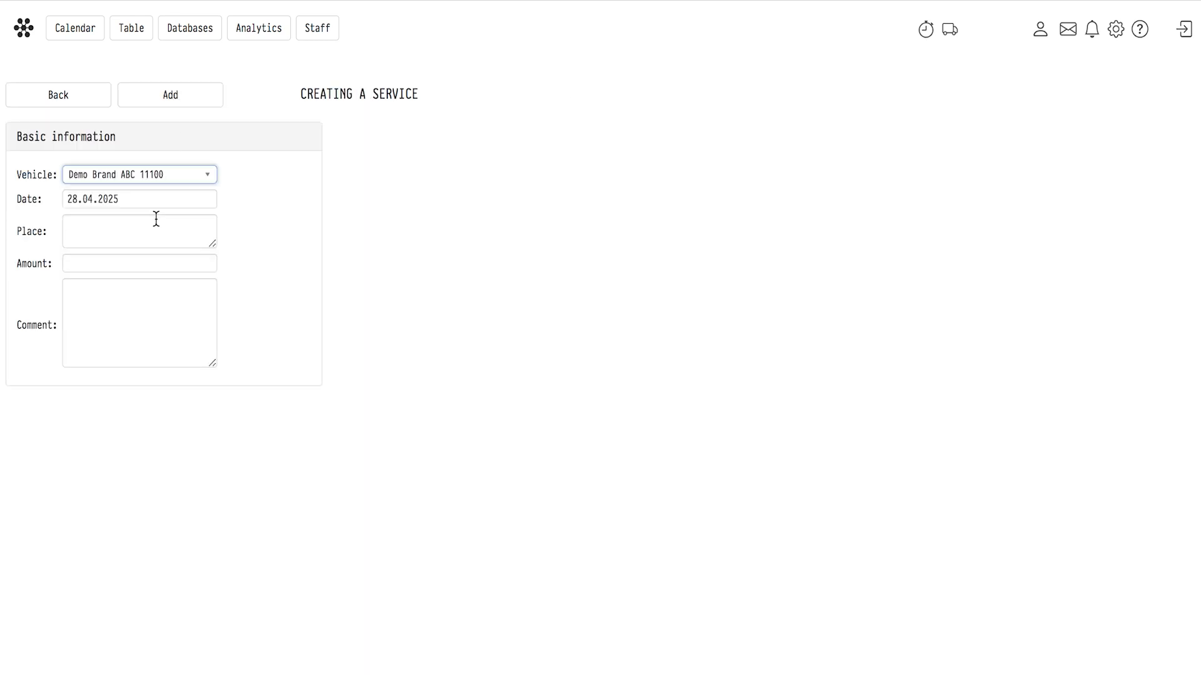
left_click_drag(118, 199, 83, 195)
type("701")
left_click_drag(78, 197, 67, 197)
type("02")
Enter Autocenter Demo and its street address in London as the service place.
left_click(144, 221)
type("Autocentre Demo:")
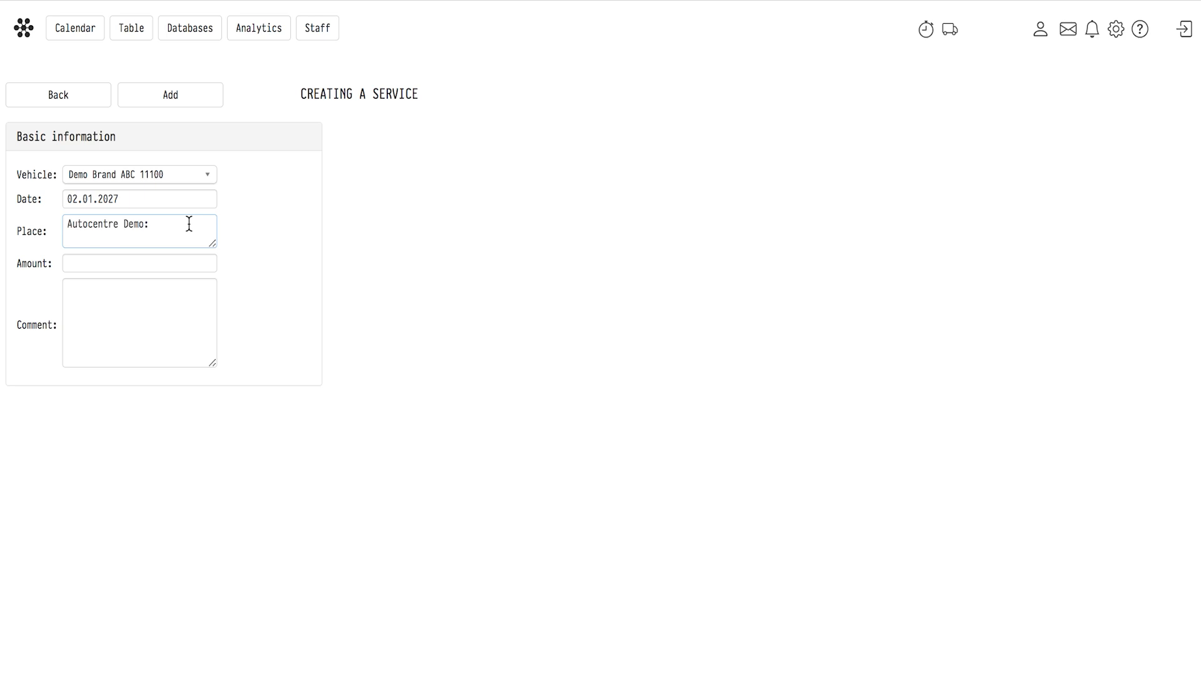
type("7B New Demo Rd, Lonndon")
key("Left")
key("Left")
key("Left")
key("Left")
key("Left")
key("Left")
key("Left")
key("BackSpace")
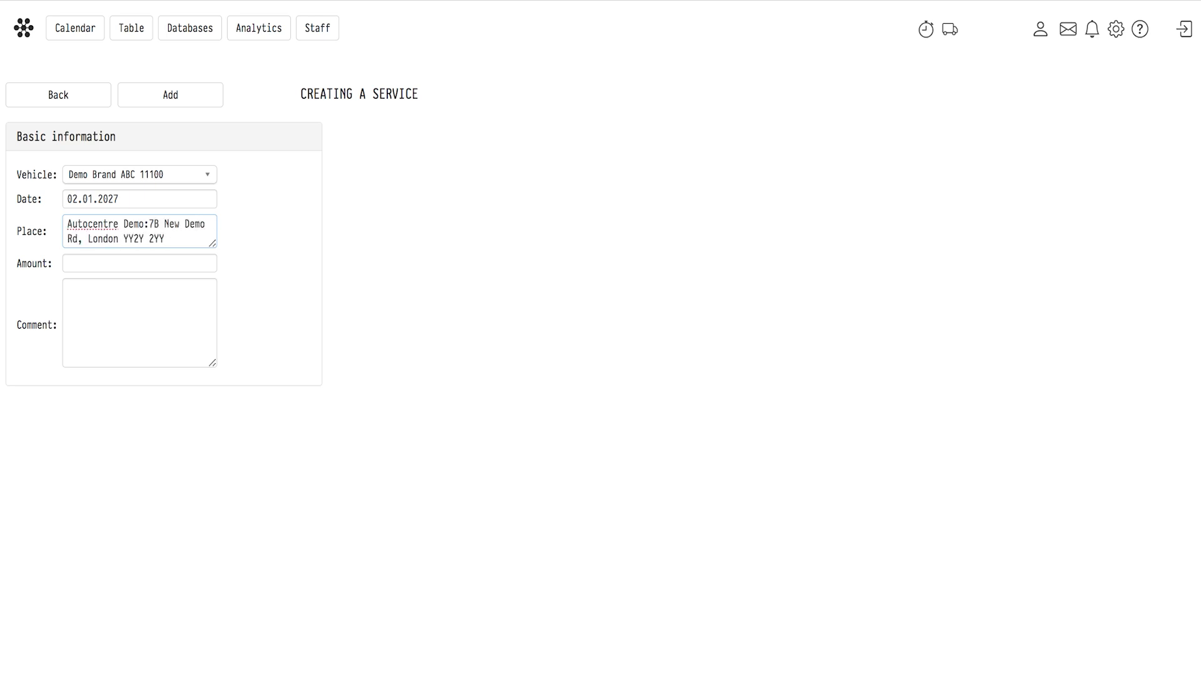
left_click(110, 223)
type("e")
left_click(119, 223)
key("BackSpace")
Set the service amount to 150 and save the service record.
left_click(88, 263)
type("150")
left_click(176, 96)
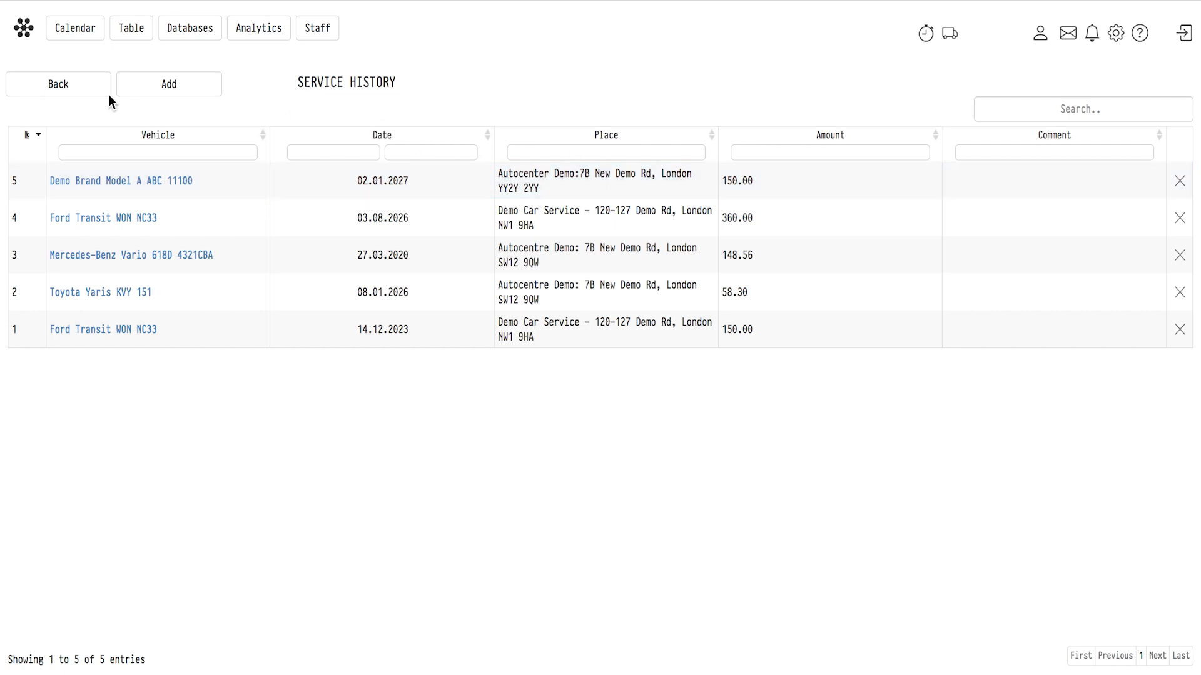
left_click(70, 87)
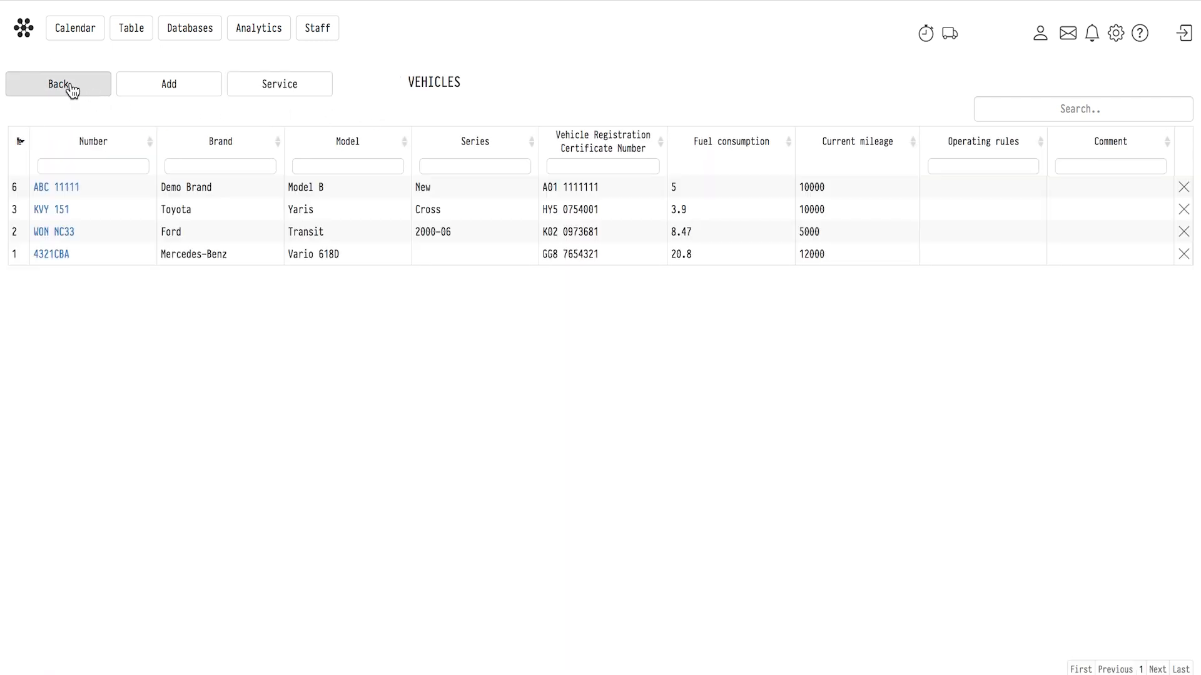
left_click(73, 85)
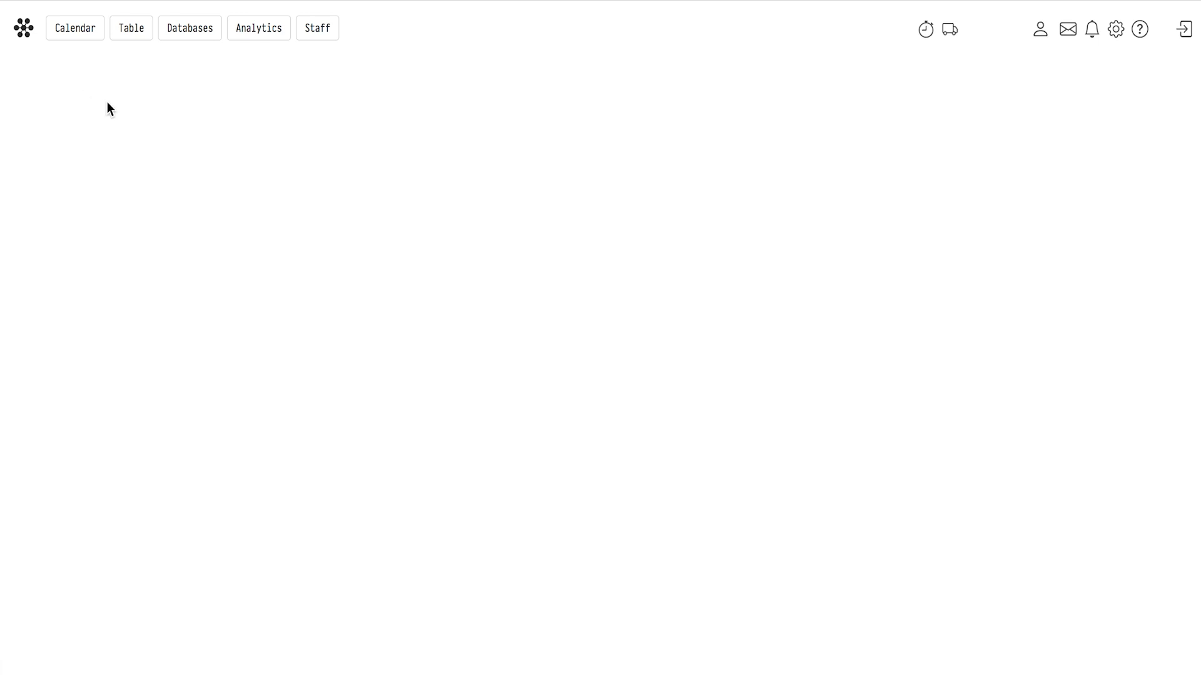